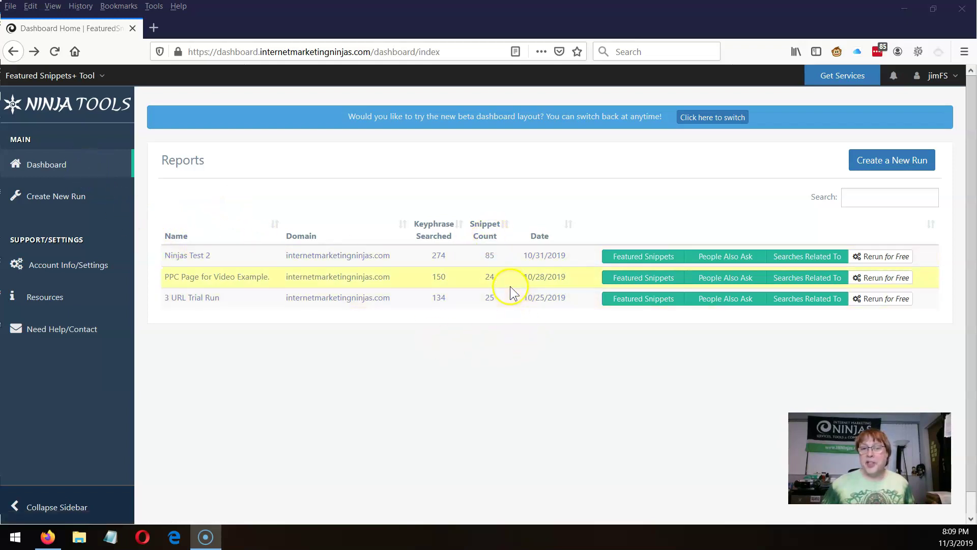
- Open the Ninjas Test 2 featured snippets report and highlight its client URL count
{"action": "left_click", "coordinate": [617, 261]}
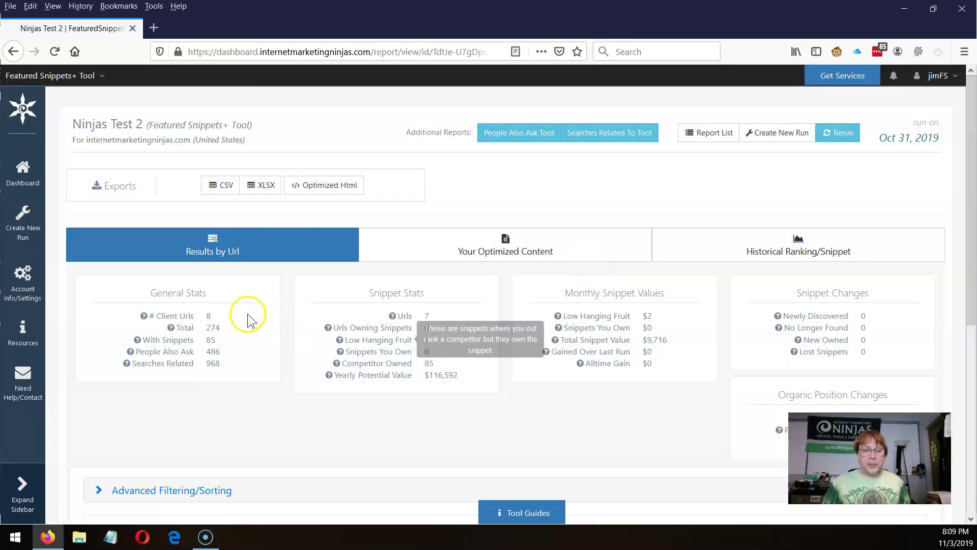
{"action": "scroll", "coordinate": [245, 320], "scroll_direction": "down", "scroll_amount": 1}
{"action": "scroll", "coordinate": [245, 320], "scroll_direction": "down", "scroll_amount": 2}
{"action": "mouse_move", "coordinate": [219, 247]}
{"action": "left_mouse_down"}
{"action": "mouse_move", "coordinate": [193, 244]}
{"action": "mouse_move", "coordinate": [205, 260]}
{"action": "left_mouse_up"}
{"action": "left_click", "coordinate": [227, 280]}
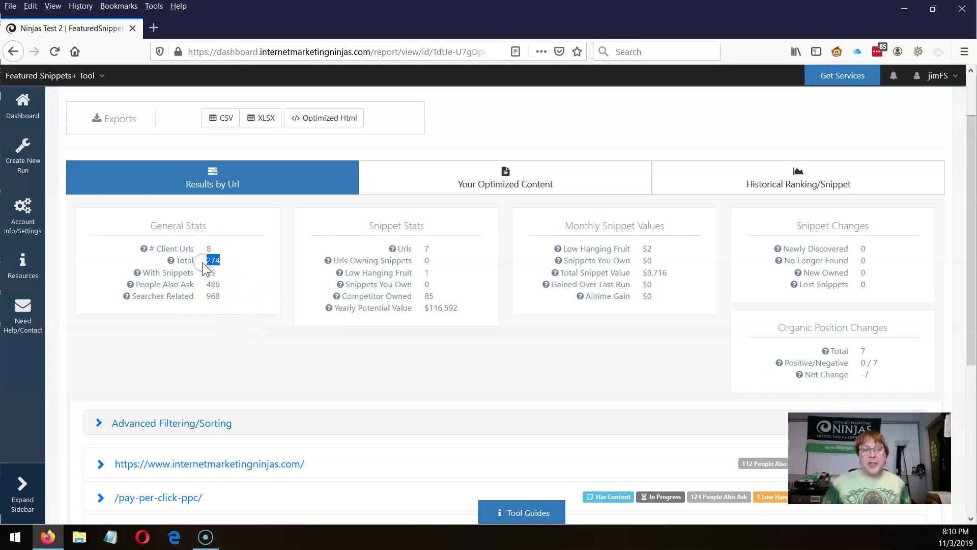
- Highlight the 85 snippet, 486 People Also Ask and 968 related-search counts, then reach the URL list
{"action": "left_click_drag", "start_coordinate": [219, 273], "coordinate": [204, 275]}
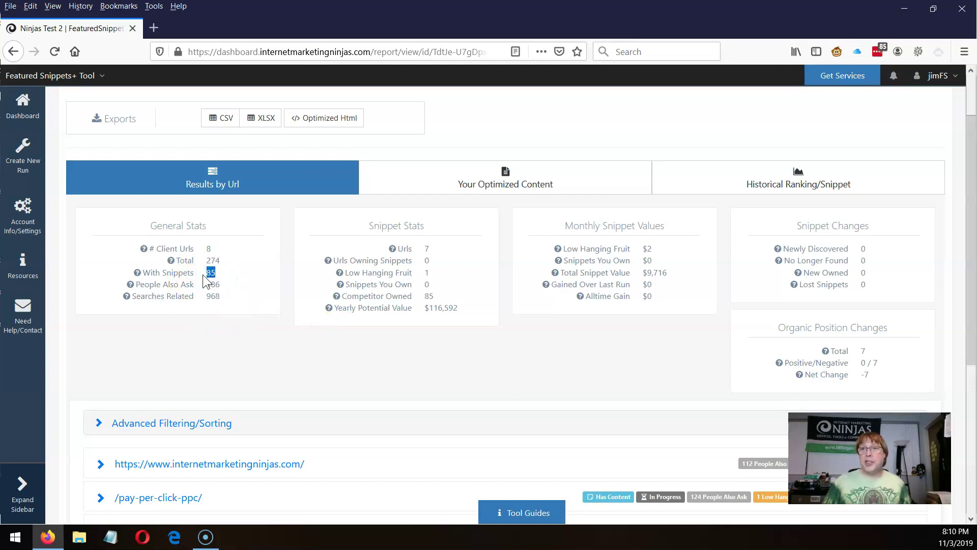
{"action": "left_click_drag", "start_coordinate": [204, 283], "coordinate": [220, 281]}
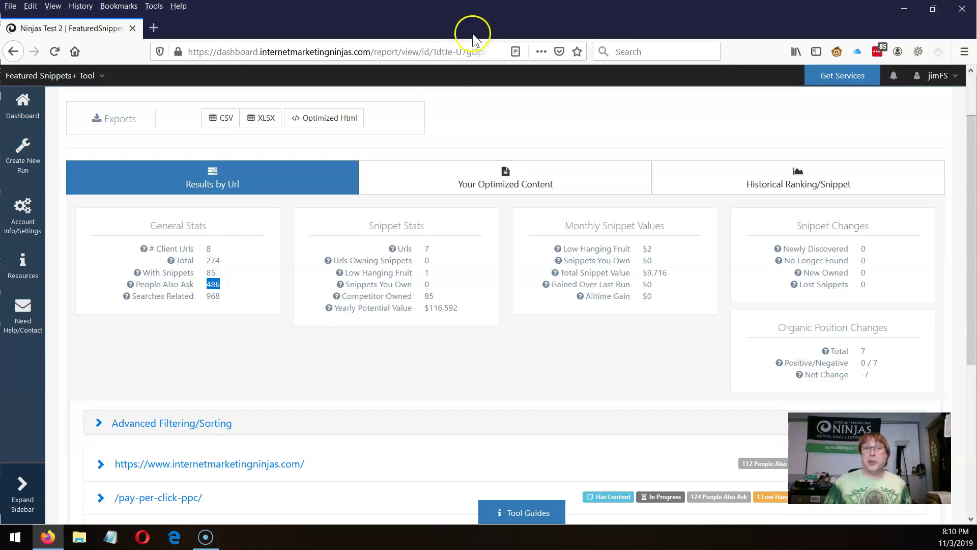
{"action": "left_click", "coordinate": [208, 296]}
{"action": "left_click_drag", "start_coordinate": [207, 295], "coordinate": [222, 297]}
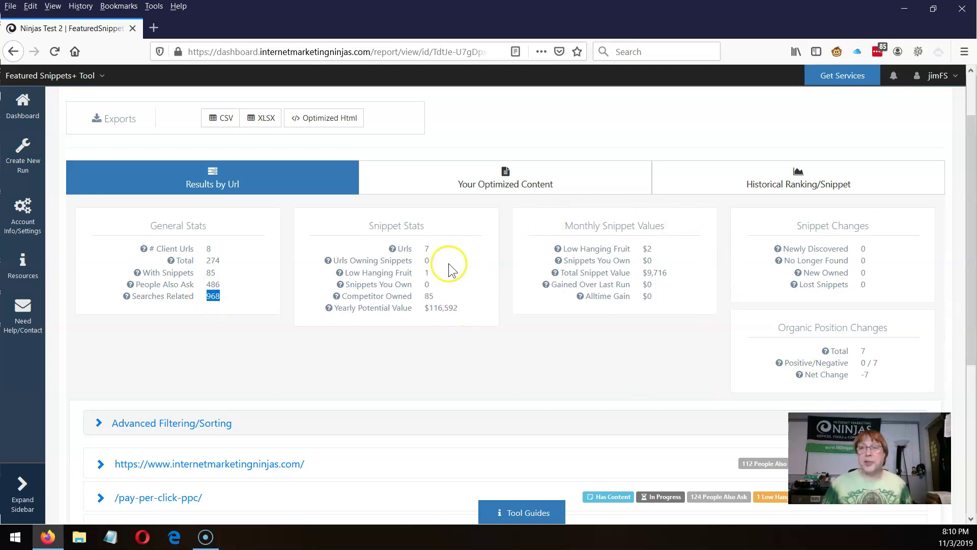
{"action": "scroll", "coordinate": [430, 280], "scroll_direction": "down", "scroll_amount": 2}
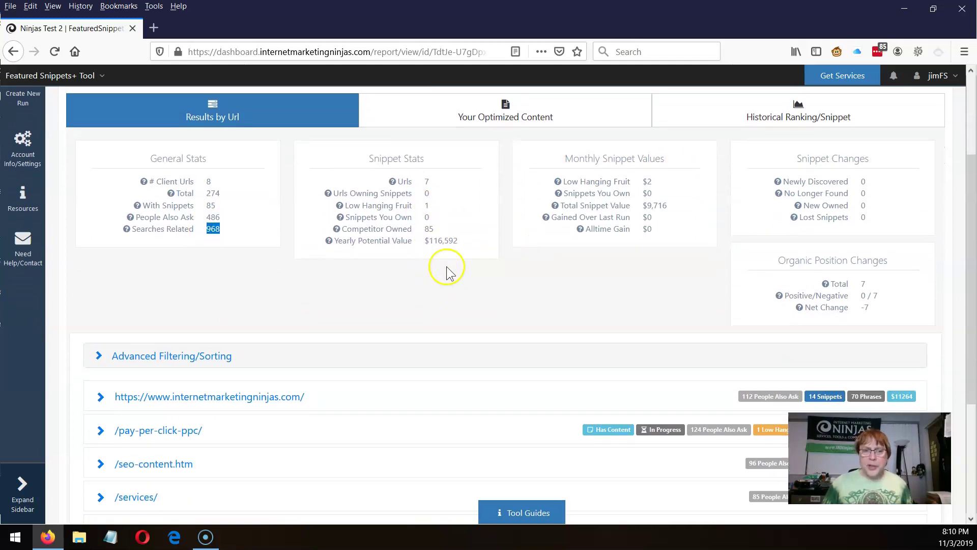
{"action": "scroll", "coordinate": [492, 266], "scroll_direction": "down", "scroll_amount": 3}
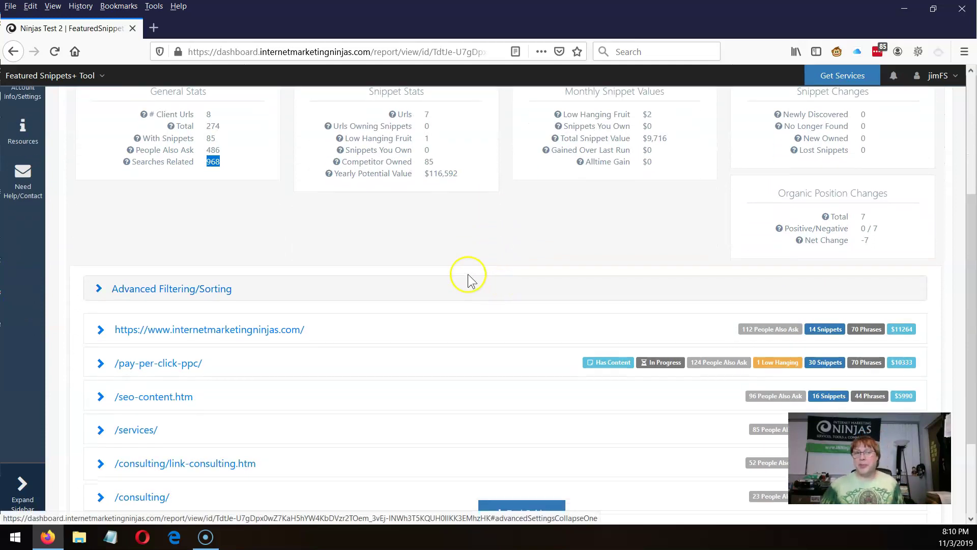
{"action": "scroll", "coordinate": [450, 283], "scroll_direction": "down", "scroll_amount": 3}
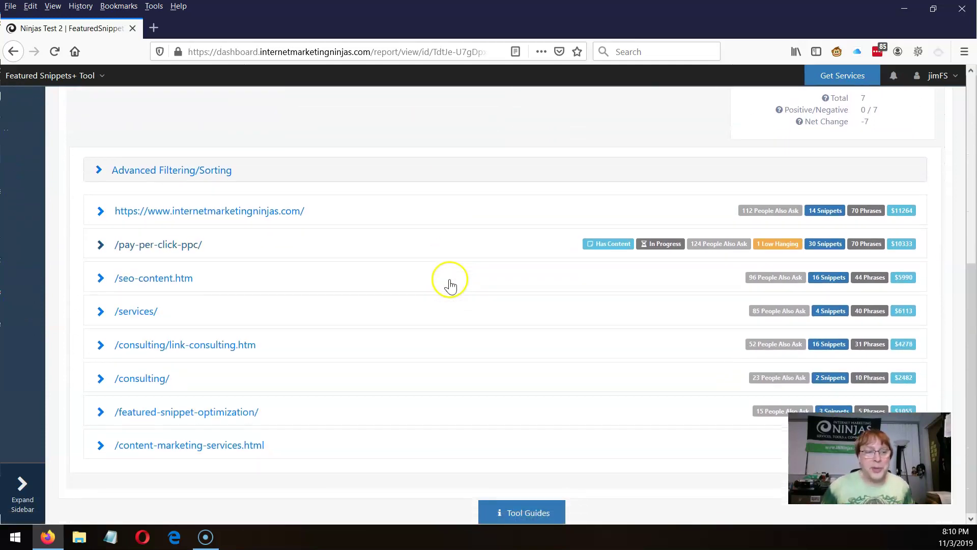
- Expand /pay-per-click-ppc/, note its checked-phrase count, and bring its Summary keyword table into view
{"action": "left_click", "coordinate": [102, 245]}
{"action": "scroll", "coordinate": [266, 325], "scroll_direction": "down", "scroll_amount": 3}
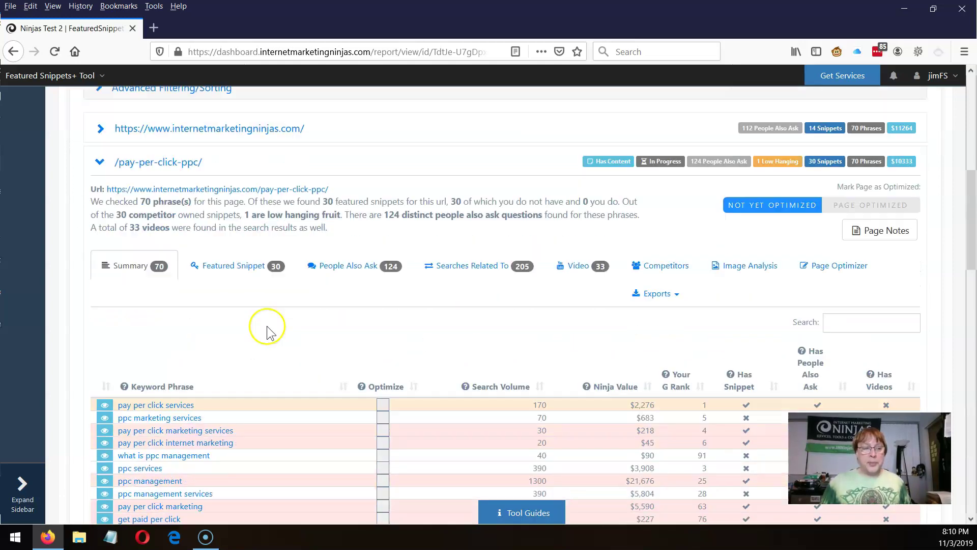
{"action": "scroll", "coordinate": [249, 325], "scroll_direction": "down", "scroll_amount": 3}
{"action": "scroll", "coordinate": [249, 325], "scroll_direction": "up", "scroll_amount": 4}
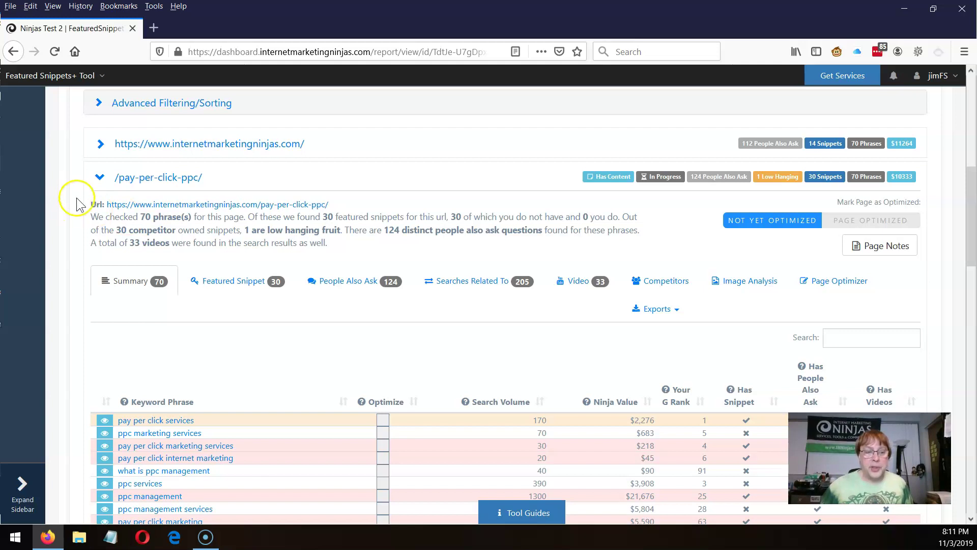
{"action": "scroll", "coordinate": [148, 333], "scroll_direction": "down", "scroll_amount": 2}
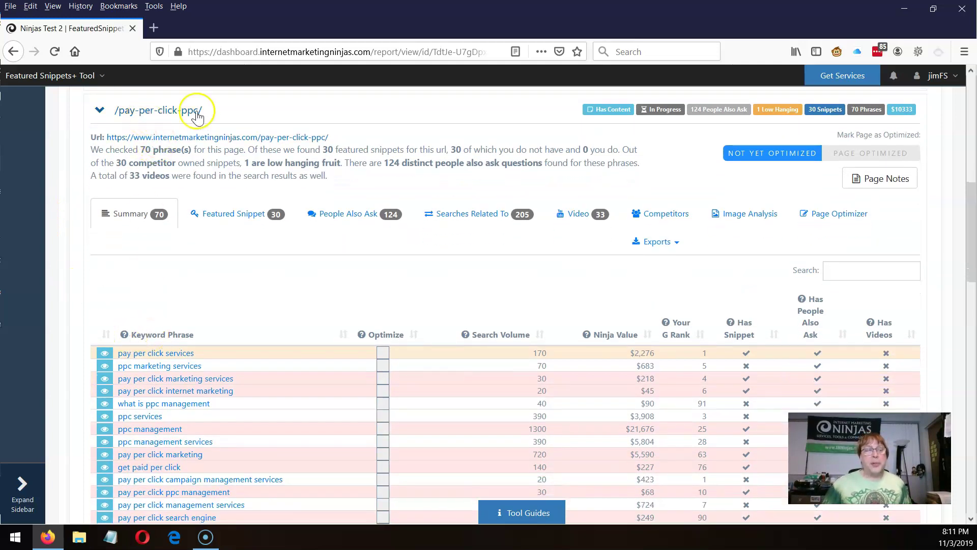
{"action": "left_click_drag", "start_coordinate": [132, 149], "coordinate": [281, 152]}
{"action": "scroll", "coordinate": [163, 258], "scroll_direction": "down", "scroll_amount": 4}
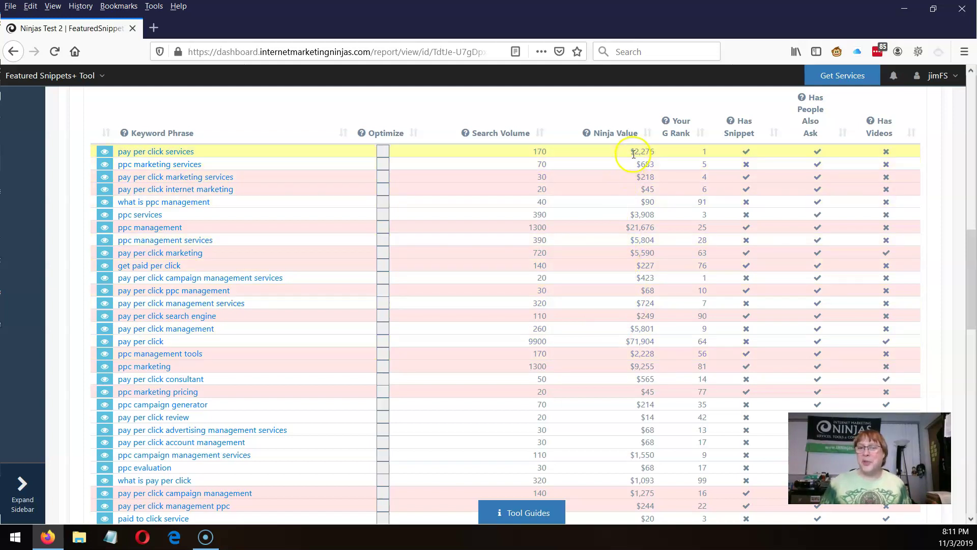
- Highlight the $2,276 value of pay per click services in the Summary table
{"action": "mouse_move", "coordinate": [630, 151]}
{"action": "left_mouse_down"}
{"action": "mouse_move", "coordinate": [668, 148]}
{"action": "mouse_move", "coordinate": [641, 166]}
{"action": "left_mouse_up"}
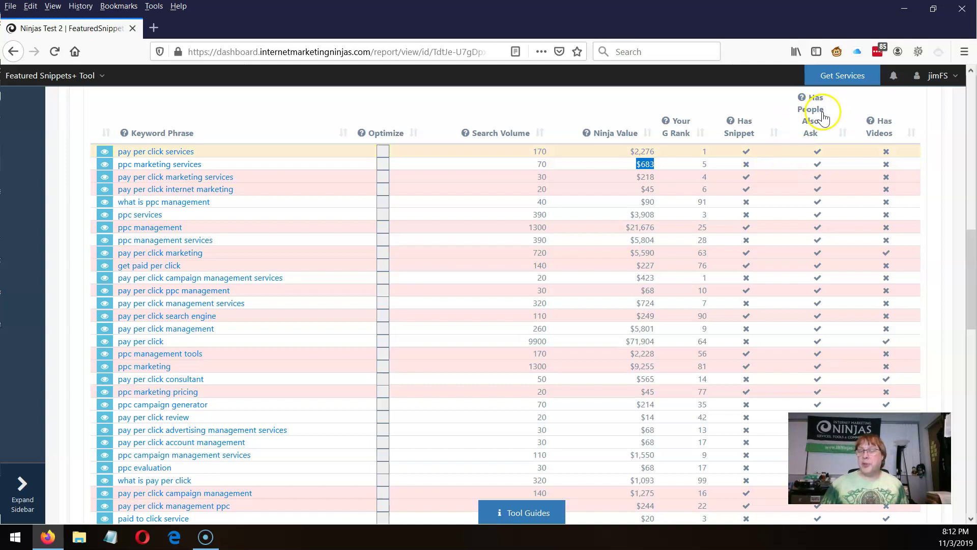
{"action": "mouse_move", "coordinate": [824, 117]}
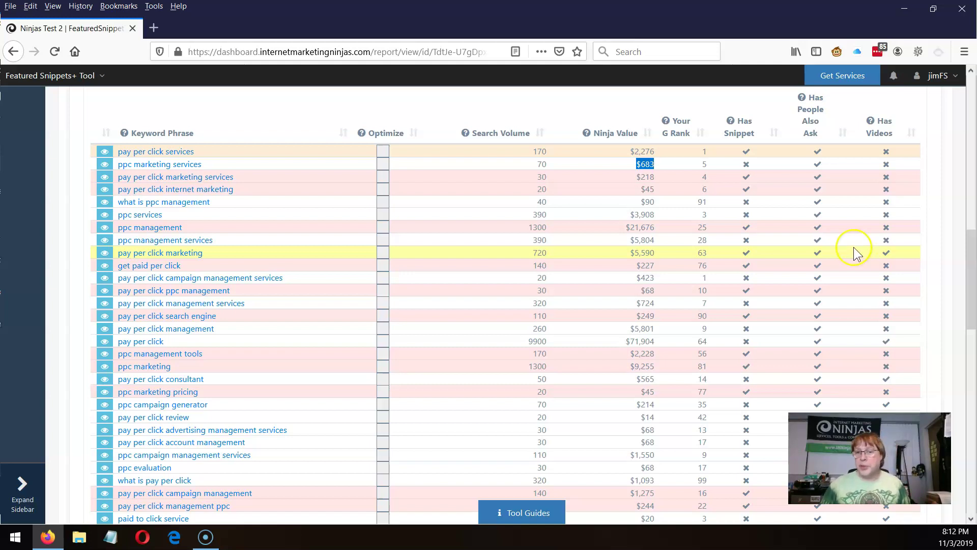
{"action": "left_click", "coordinate": [733, 278]}
{"action": "scroll", "coordinate": [353, 288], "scroll_direction": "down", "scroll_amount": 8}
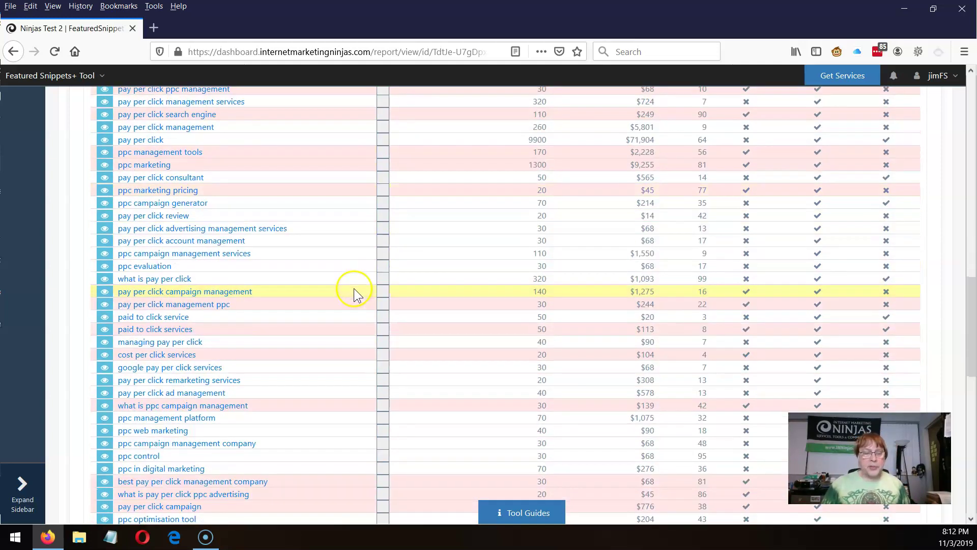
{"action": "scroll", "coordinate": [358, 303], "scroll_direction": "up", "scroll_amount": 10}
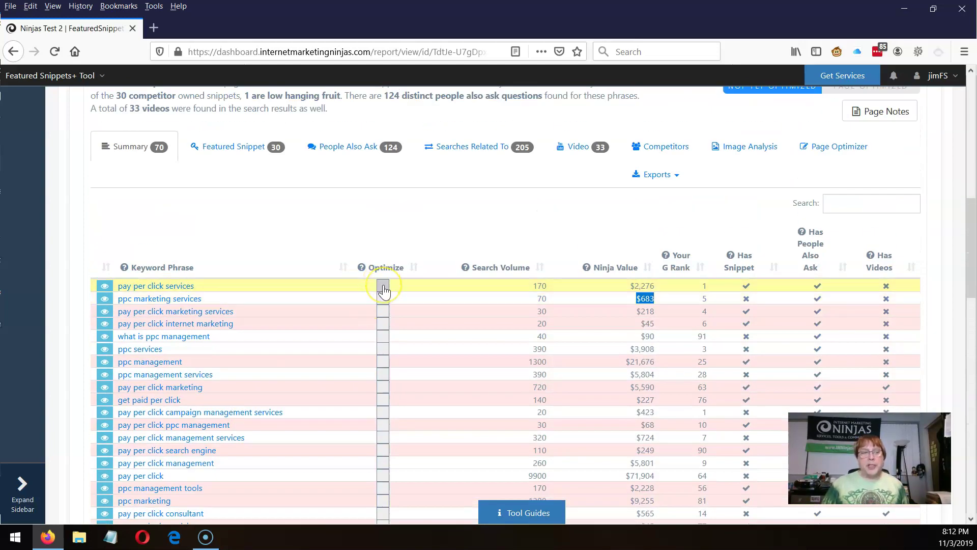
- Tick Optimize for ppc marketing services, pay per click marketing services and pay per click services
{"action": "left_click", "coordinate": [384, 300]}
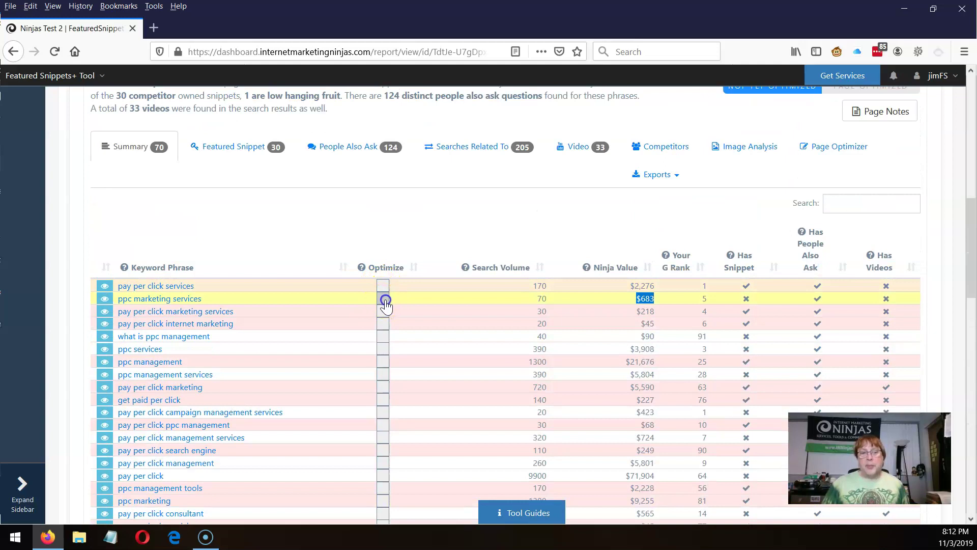
{"action": "left_click", "coordinate": [382, 318]}
{"action": "left_click", "coordinate": [382, 286]}
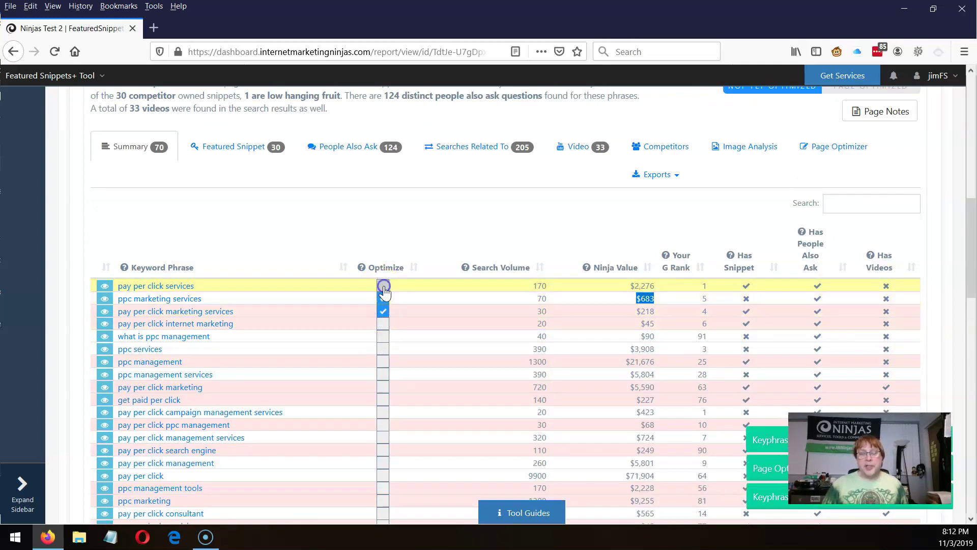
{"action": "left_click", "coordinate": [402, 327]}
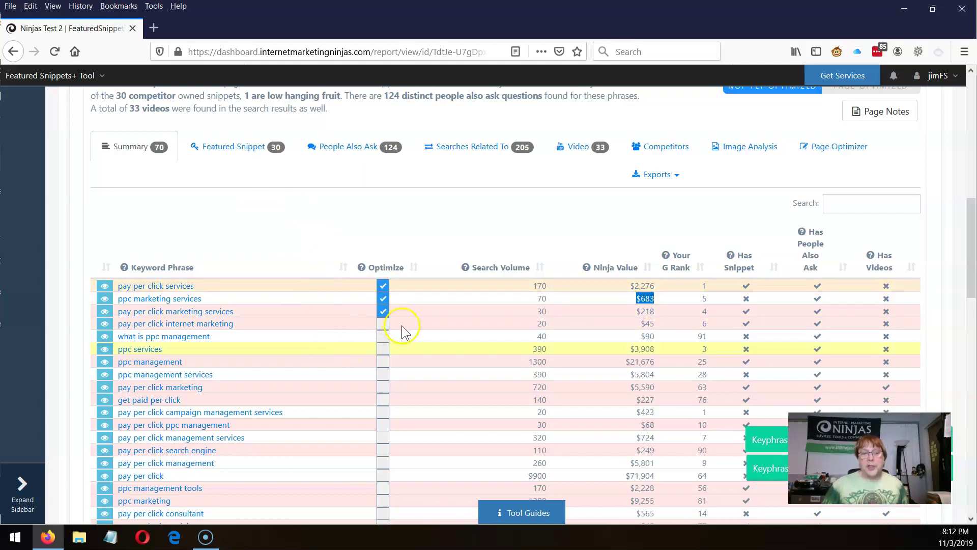
{"action": "left_click", "coordinate": [234, 149]}
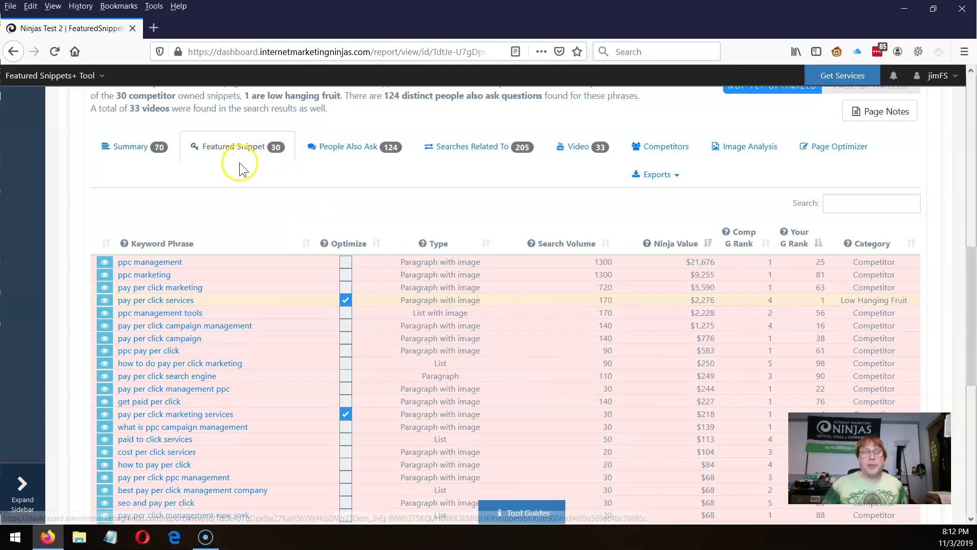
- Highlight the 70 phrases checked and the 30 competitor-owned featured snippets
{"action": "scroll", "coordinate": [208, 166], "scroll_direction": "up", "scroll_amount": 2}
{"action": "scroll", "coordinate": [206, 166], "scroll_direction": "up", "scroll_amount": 2}
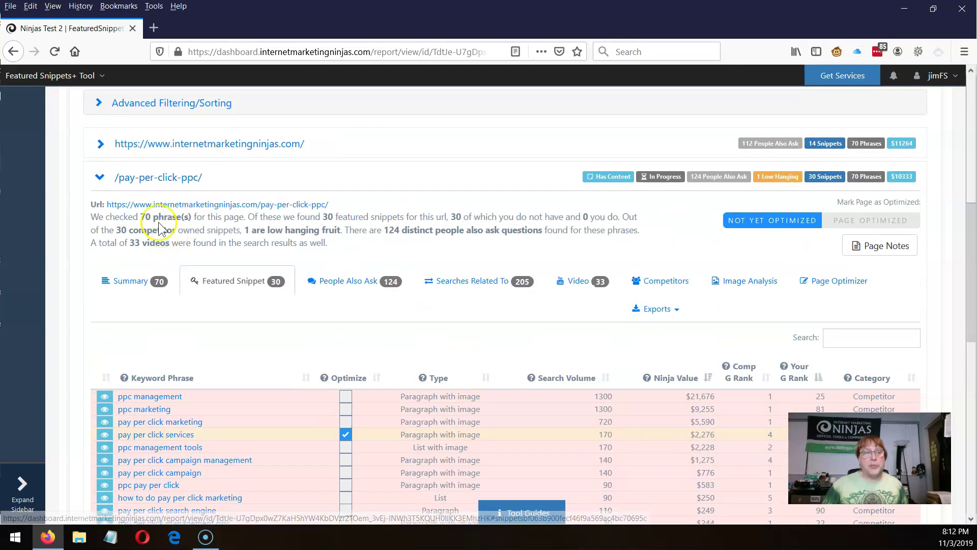
{"action": "left_click", "coordinate": [145, 214]}
{"action": "left_click_drag", "start_coordinate": [116, 230], "coordinate": [173, 228]}
{"action": "scroll", "coordinate": [342, 340], "scroll_direction": "down", "scroll_amount": 3}
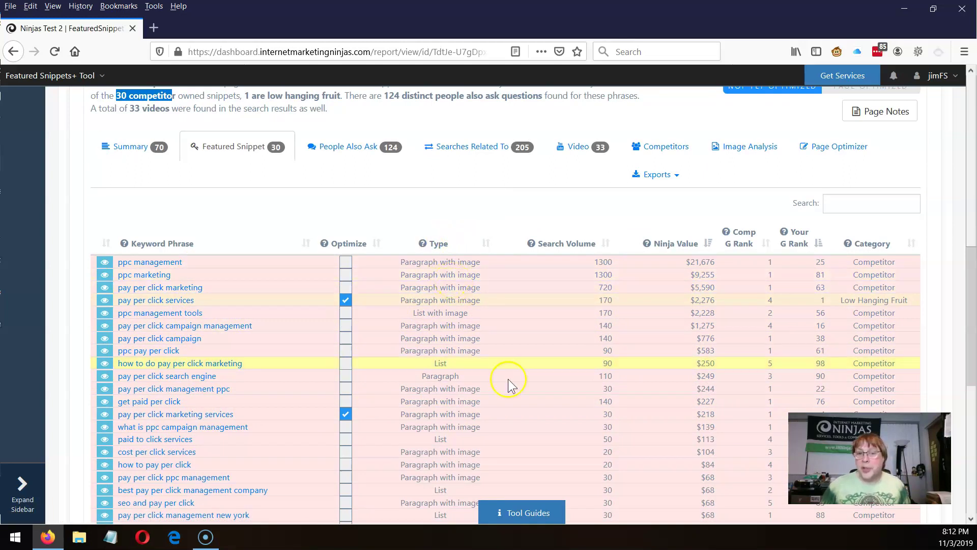
{"action": "mouse_move", "coordinate": [604, 252]}
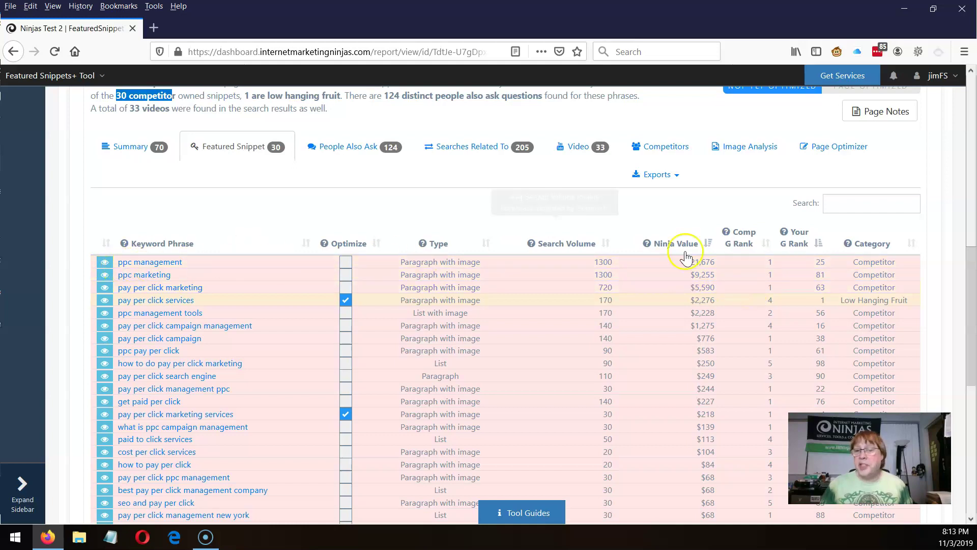
{"action": "mouse_move", "coordinate": [739, 253]}
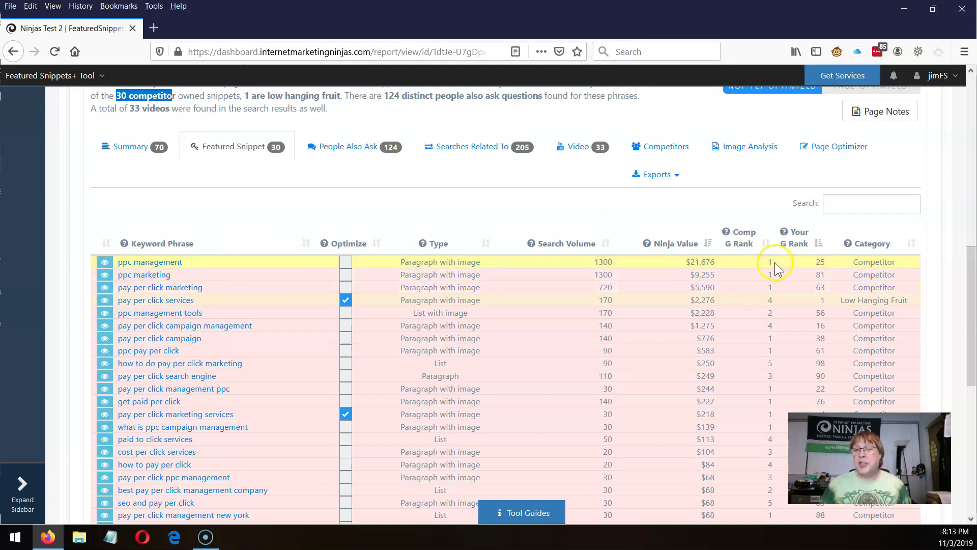
- Compare ranks: ppc management (own 25) and pay per click services (own 1, competitor 4)
{"action": "left_click", "coordinate": [773, 263]}
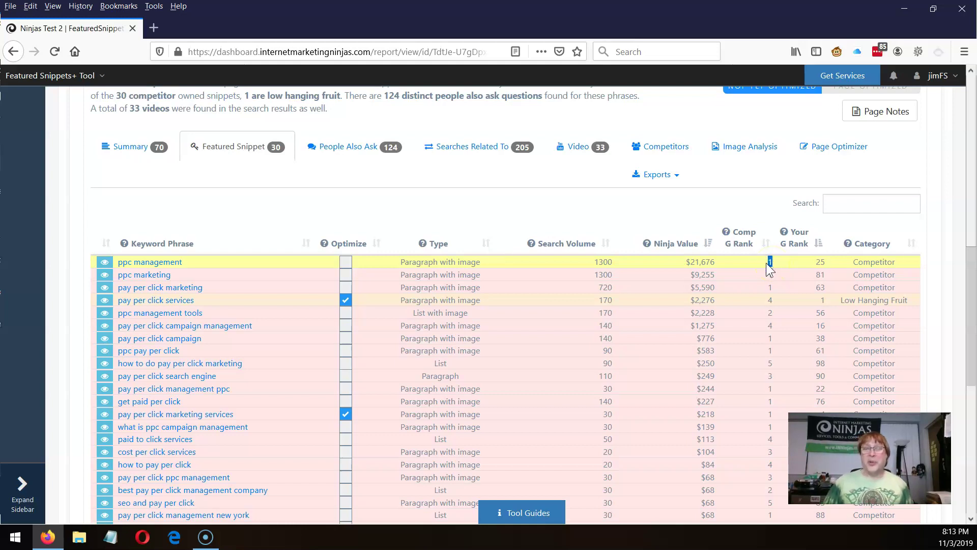
{"action": "double_click", "coordinate": [821, 261]}
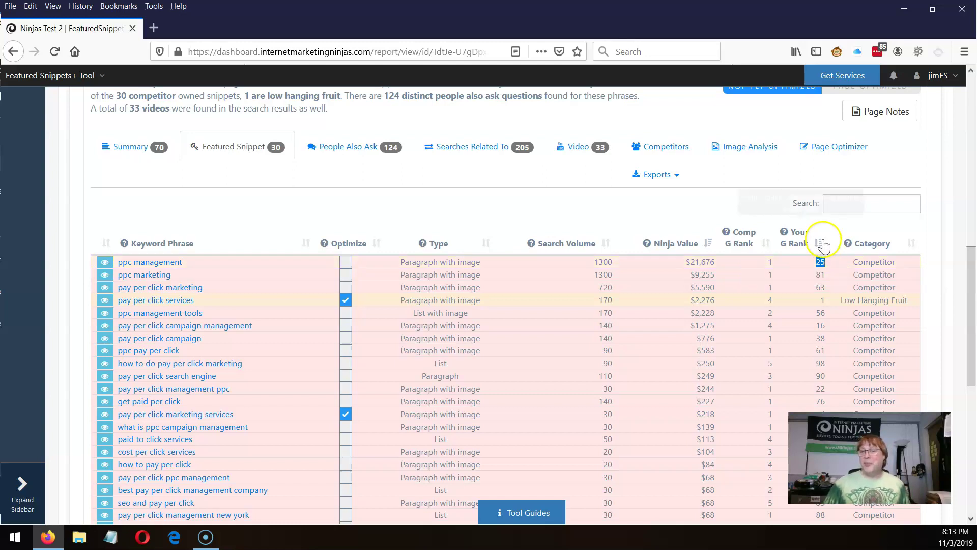
{"action": "left_click", "coordinate": [824, 250]}
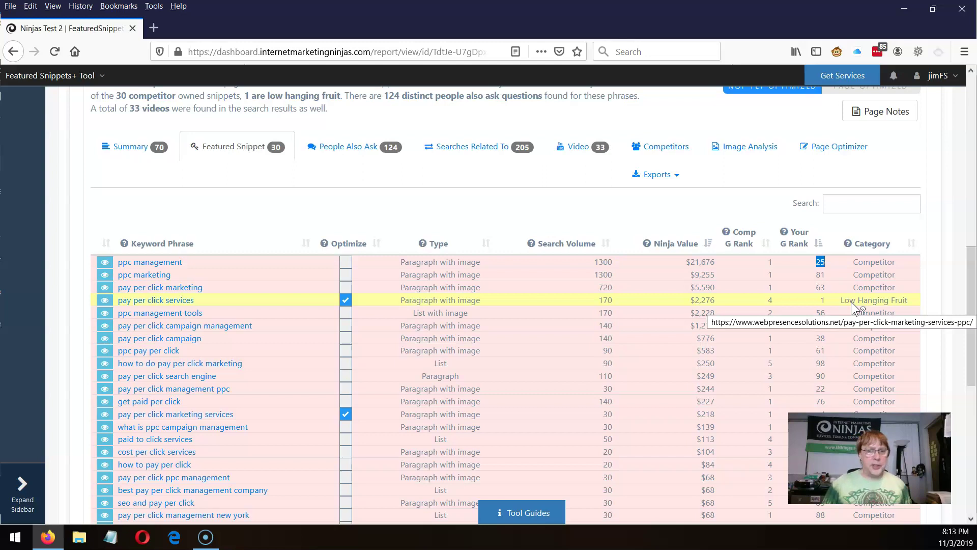
{"action": "left_click", "coordinate": [779, 304]}
{"action": "left_click_drag", "start_coordinate": [812, 306], "coordinate": [764, 303]}
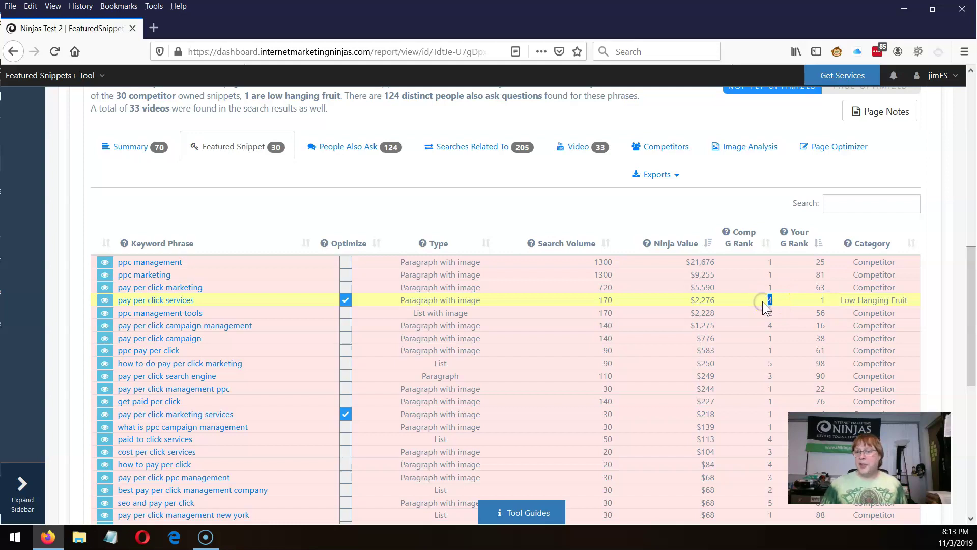
{"action": "left_click_drag", "start_coordinate": [824, 301], "coordinate": [815, 303]}
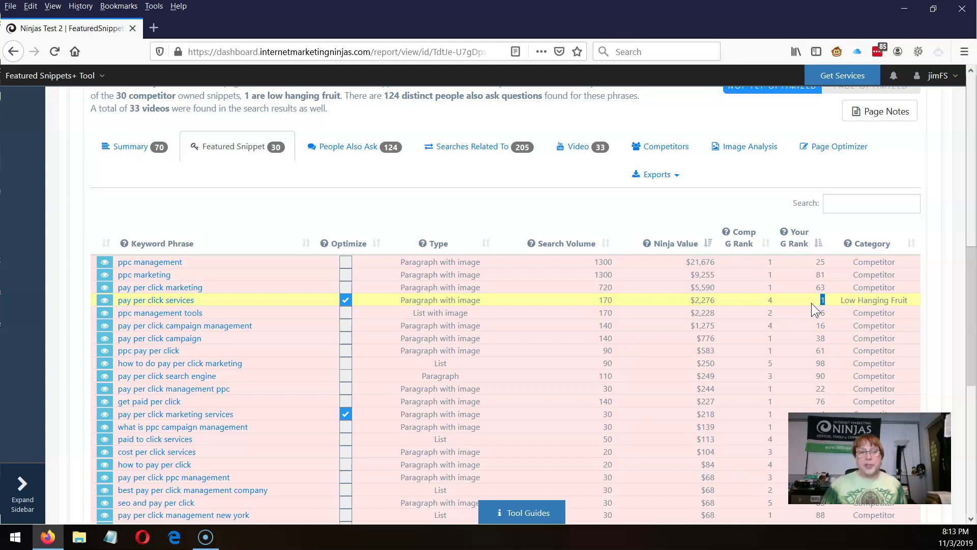
{"action": "left_click_drag", "start_coordinate": [774, 299], "coordinate": [762, 304]}
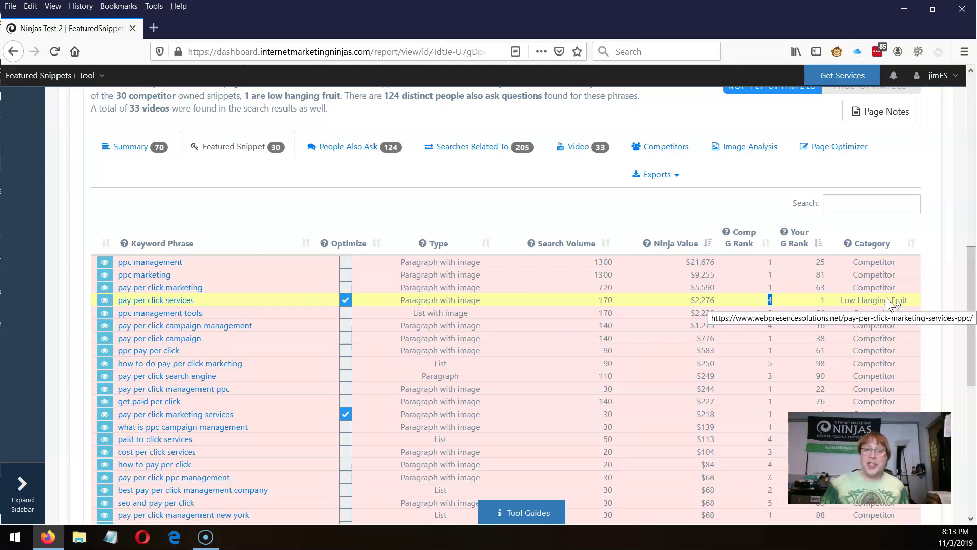
- Tick Optimize for ppc management, ppc marketing, pay per click marketing and five more phrases through how to do pay per click marketing
{"action": "scroll", "coordinate": [869, 313], "scroll_direction": "down", "scroll_amount": 3}
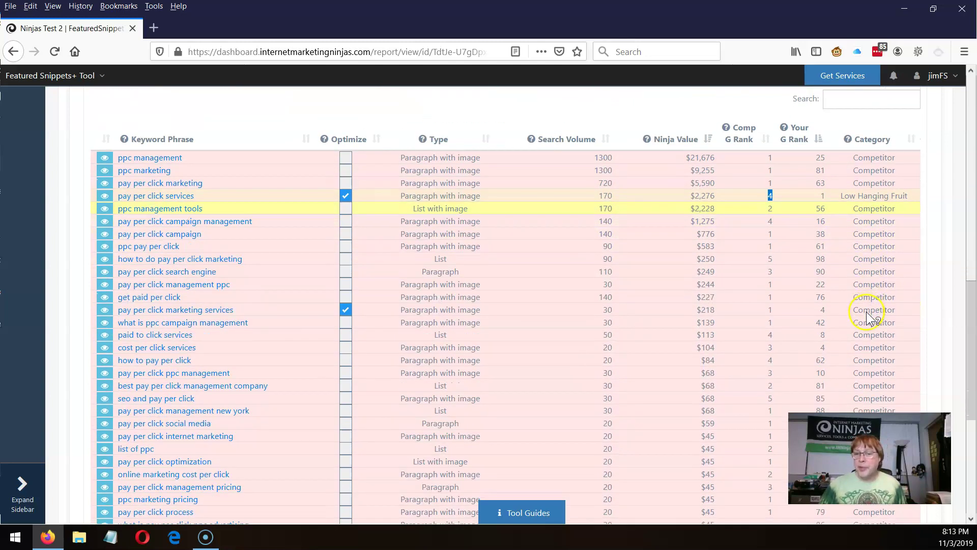
{"action": "scroll", "coordinate": [789, 264], "scroll_direction": "up", "scroll_amount": 4}
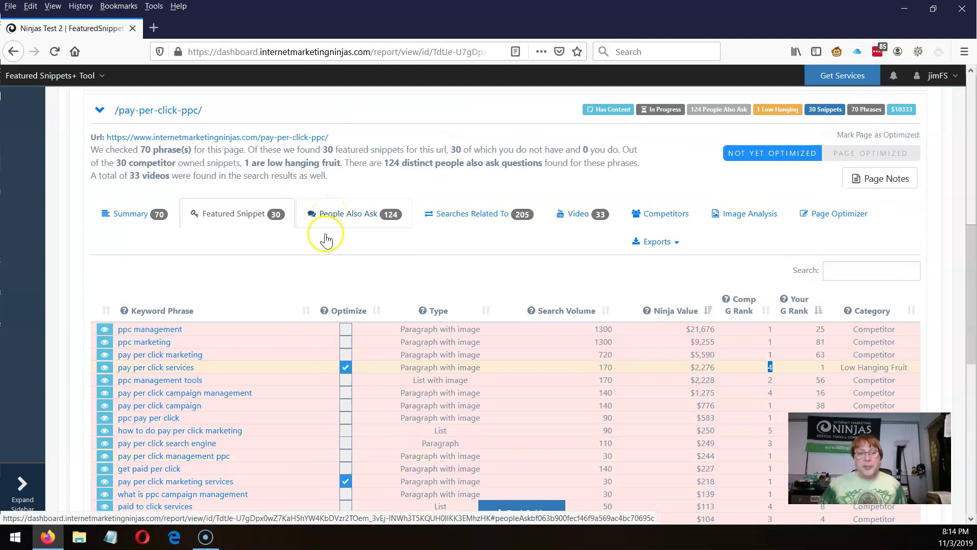
{"action": "left_click", "coordinate": [346, 330]}
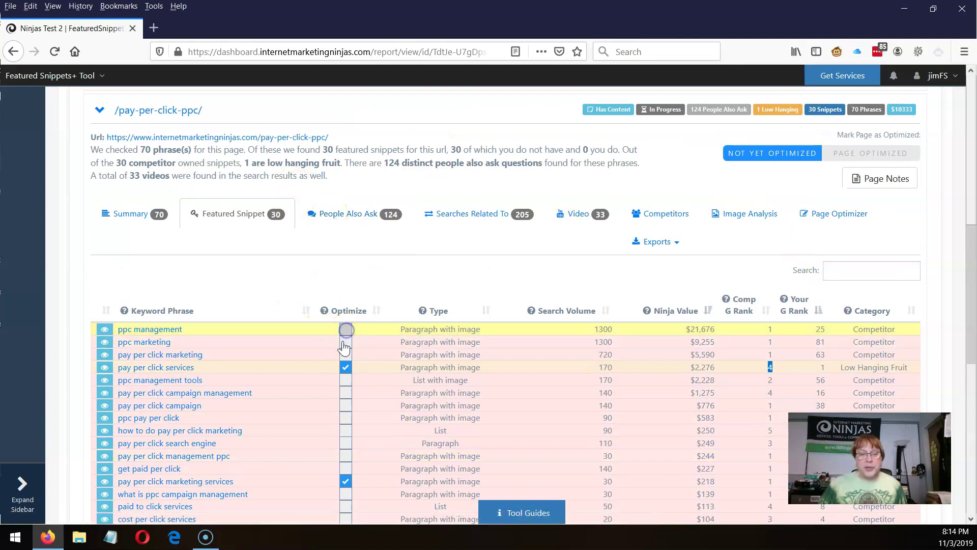
{"action": "left_click", "coordinate": [346, 342]}
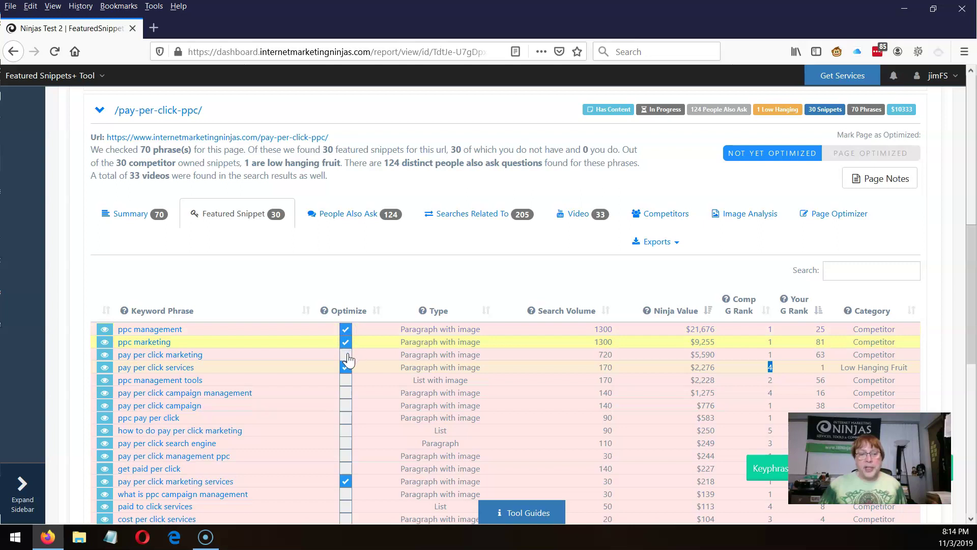
{"action": "left_click", "coordinate": [345, 354]}
{"action": "left_click", "coordinate": [344, 381]}
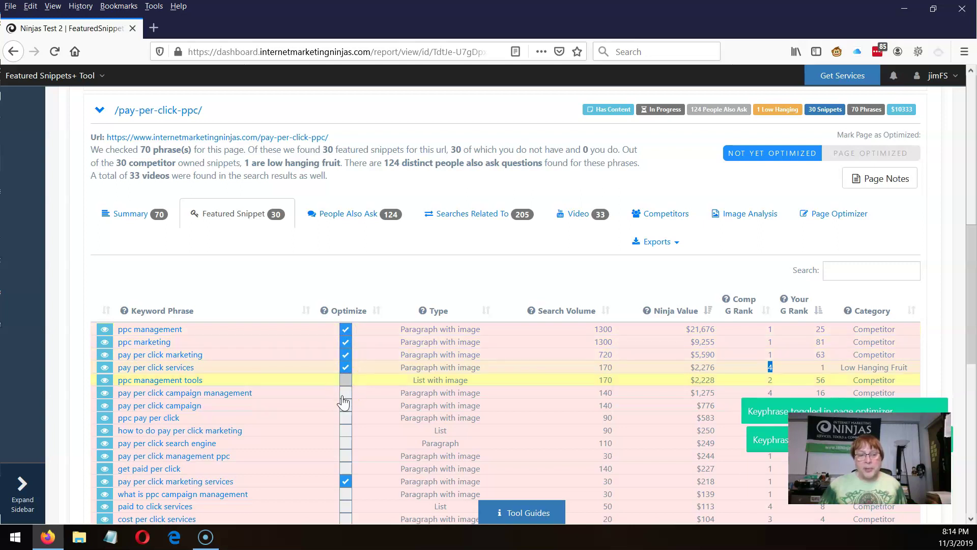
{"action": "left_click", "coordinate": [345, 393]}
{"action": "left_click", "coordinate": [345, 406]}
{"action": "left_click", "coordinate": [345, 418]}
{"action": "left_click", "coordinate": [346, 431]}
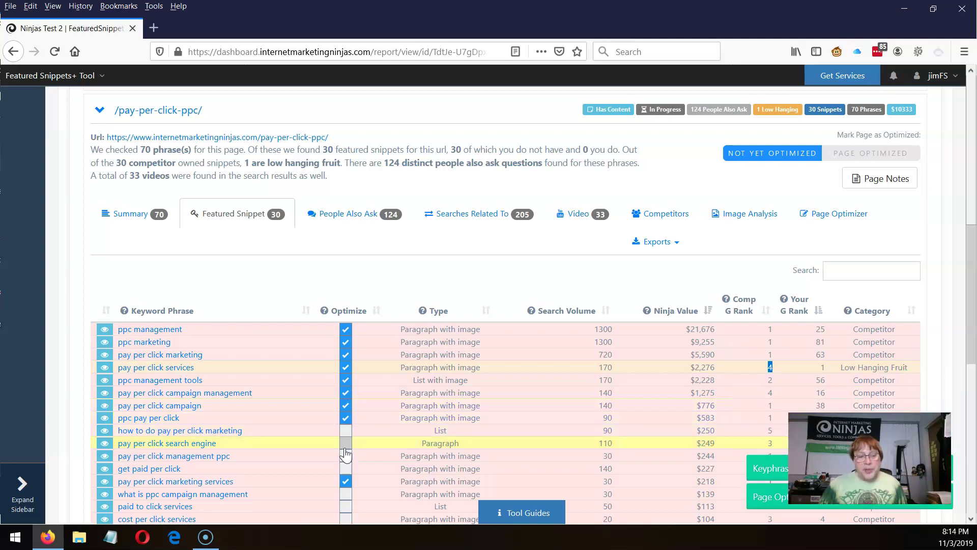
- Show the People Also Ask list and highlight its checked-phrase and question counts
{"action": "left_click", "coordinate": [348, 216]}
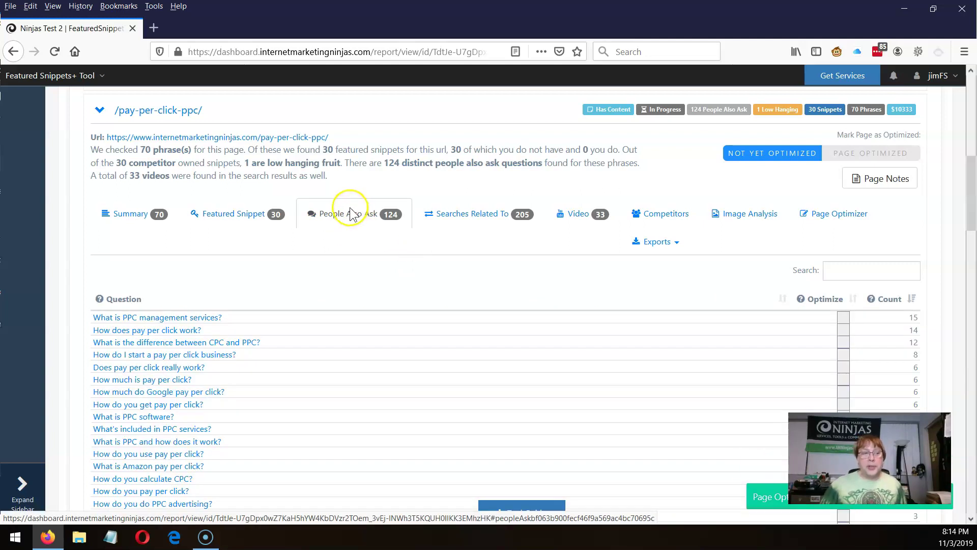
{"action": "left_click_drag", "start_coordinate": [146, 150], "coordinate": [182, 151]}
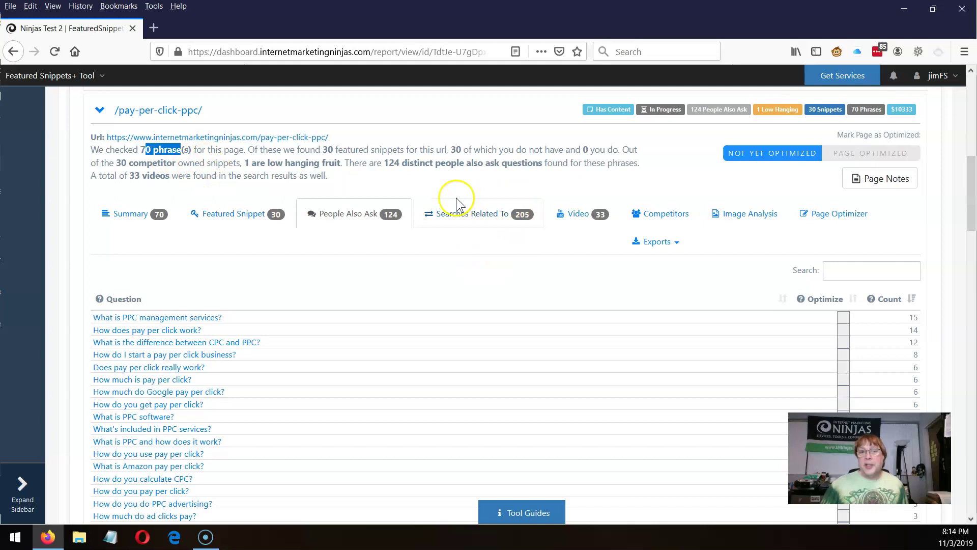
{"action": "left_click", "coordinate": [384, 162]}
{"action": "left_click_drag", "start_coordinate": [384, 162], "coordinate": [495, 161]}
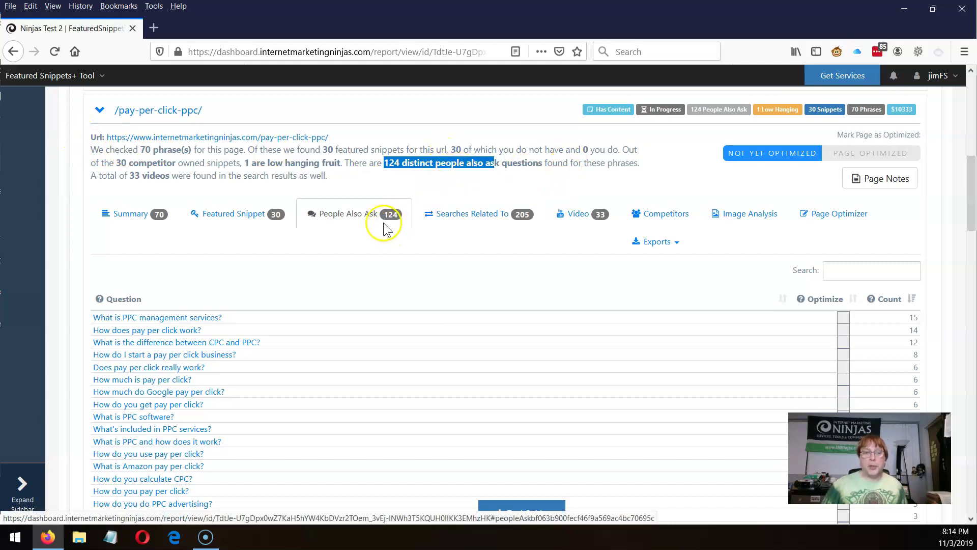
{"action": "scroll", "coordinate": [384, 229], "scroll_direction": "down", "scroll_amount": 3}
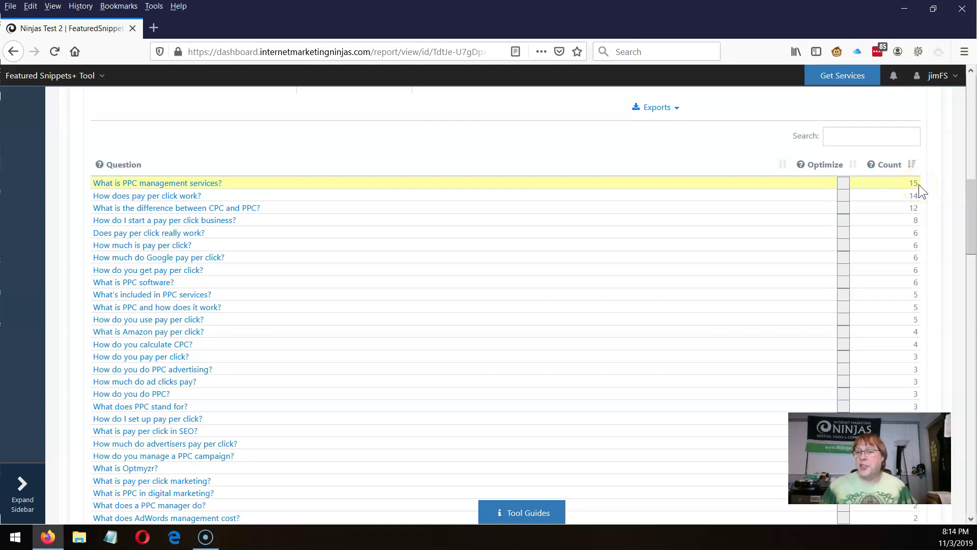
- Mark What is PPC management services?, CPC vs PPC, How does pay per click work? and What's included in PPC services?
{"action": "left_click", "coordinate": [843, 186]}
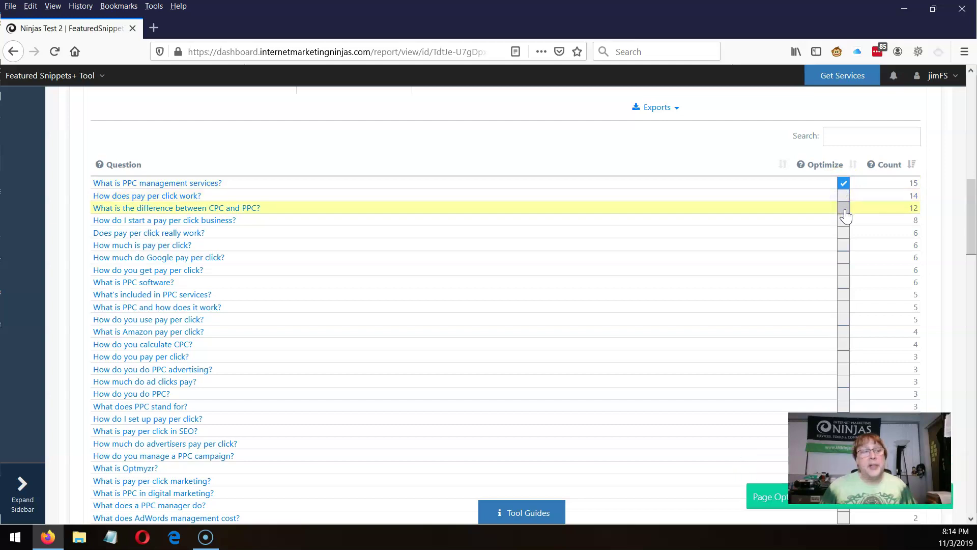
{"action": "left_click", "coordinate": [843, 208]}
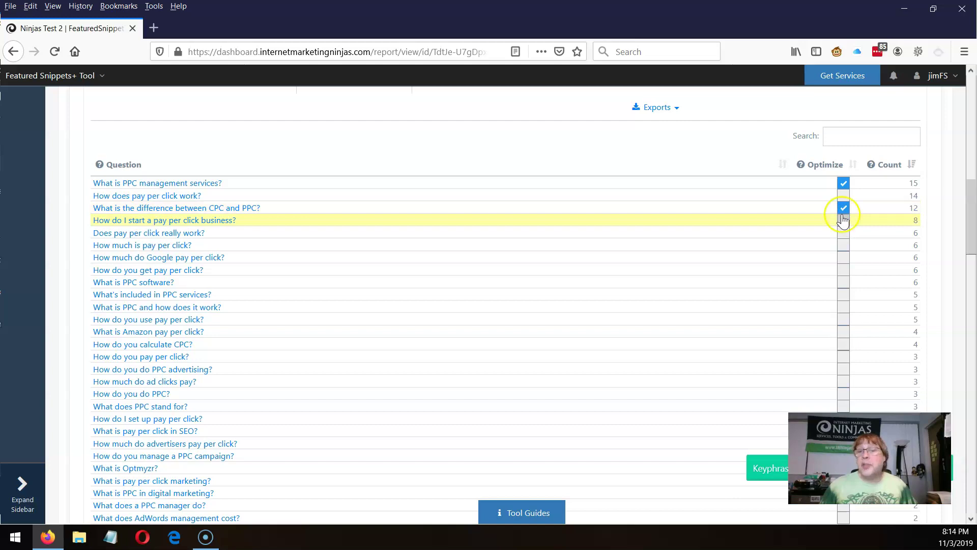
{"action": "left_click", "coordinate": [843, 196]}
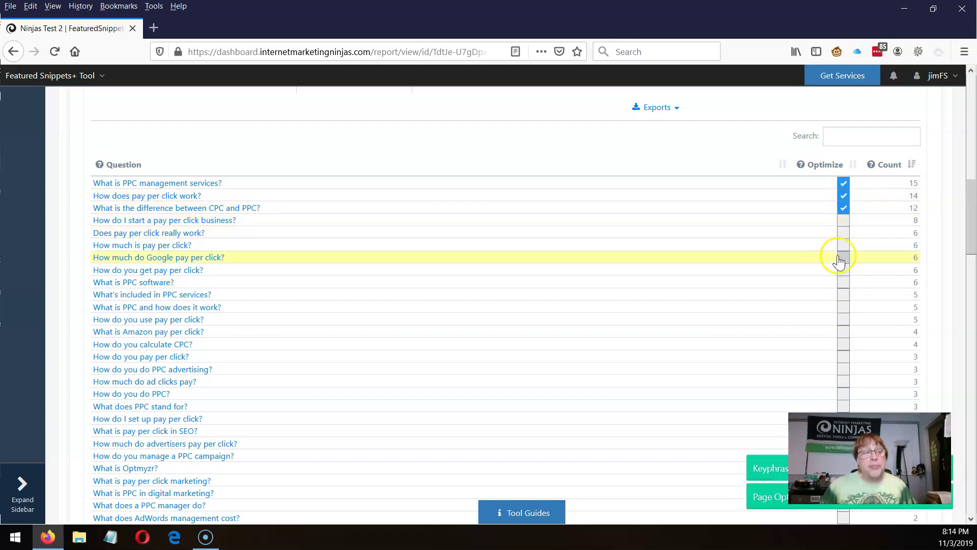
{"action": "left_click", "coordinate": [842, 296]}
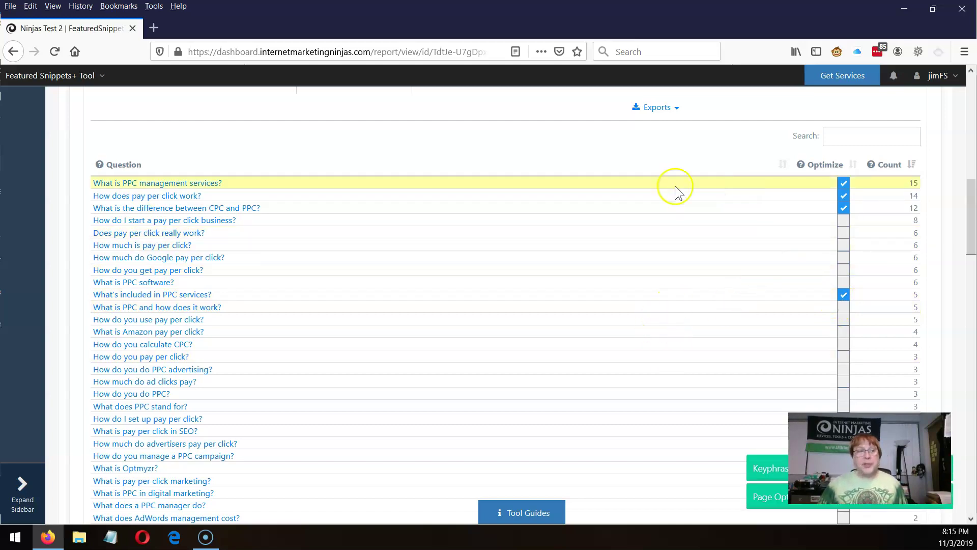
{"action": "scroll", "coordinate": [612, 315], "scroll_direction": "up", "scroll_amount": 5}
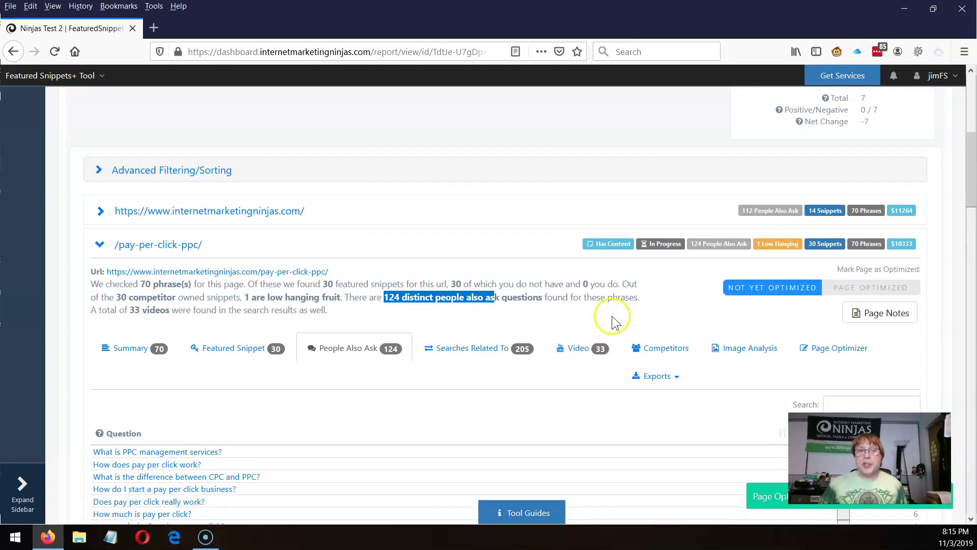
- Show the Searches Related To list and highlight its summary count
{"action": "left_click", "coordinate": [461, 352]}
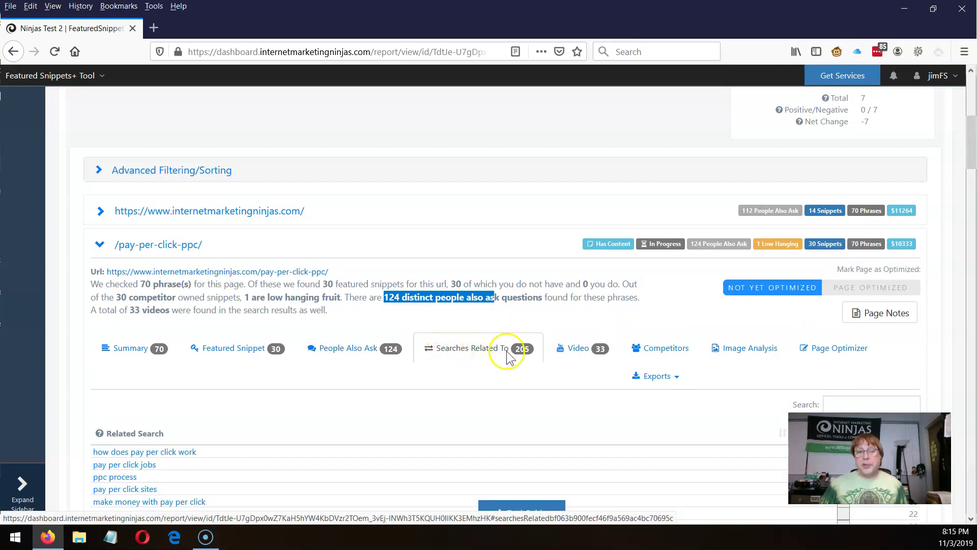
{"action": "scroll", "coordinate": [469, 351], "scroll_direction": "down", "scroll_amount": 4}
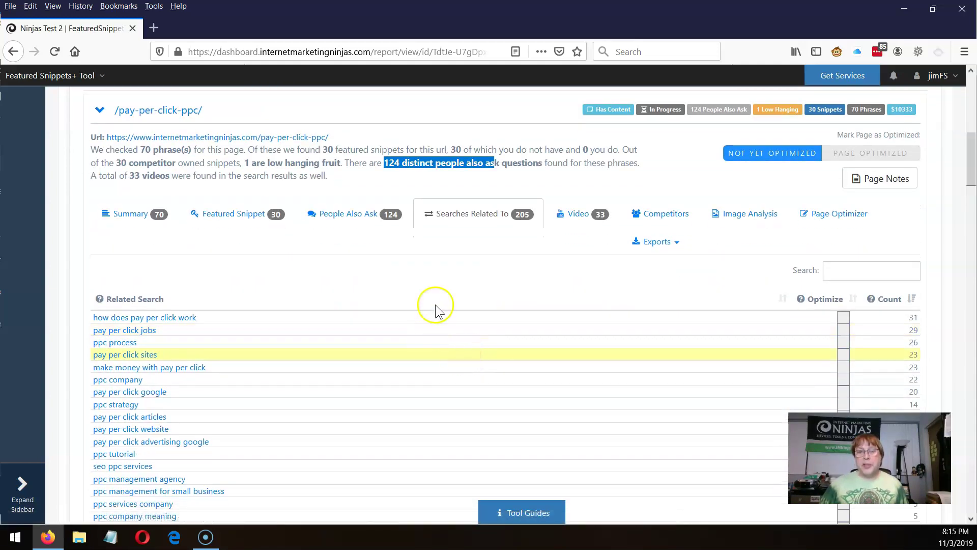
{"action": "scroll", "coordinate": [449, 261], "scroll_direction": "up", "scroll_amount": 1}
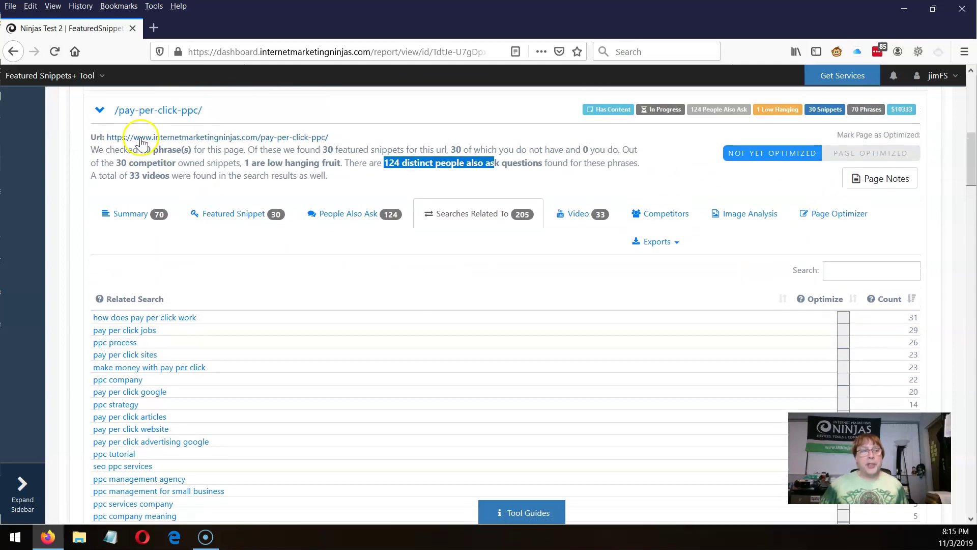
{"action": "left_click_drag", "start_coordinate": [138, 149], "coordinate": [214, 145]}
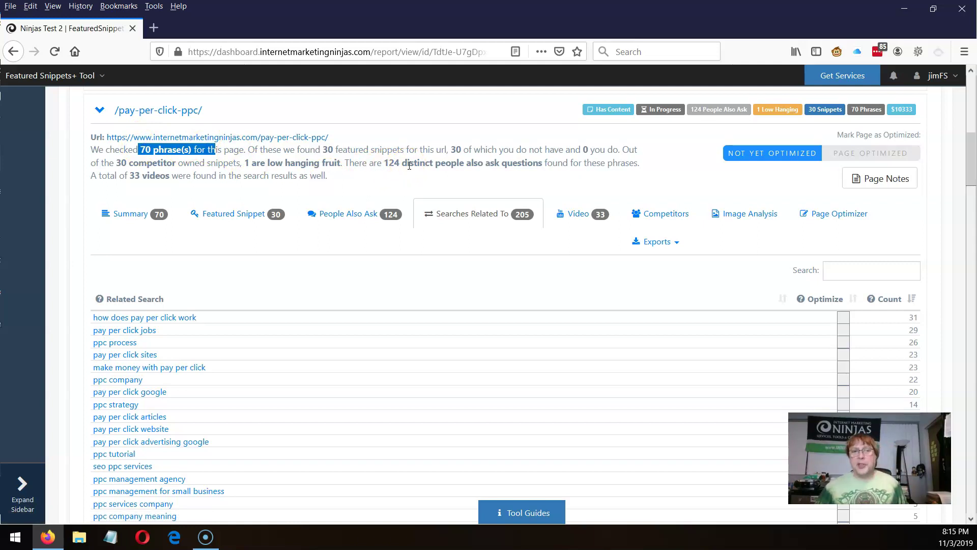
{"action": "scroll", "coordinate": [396, 203], "scroll_direction": "down", "scroll_amount": 1}
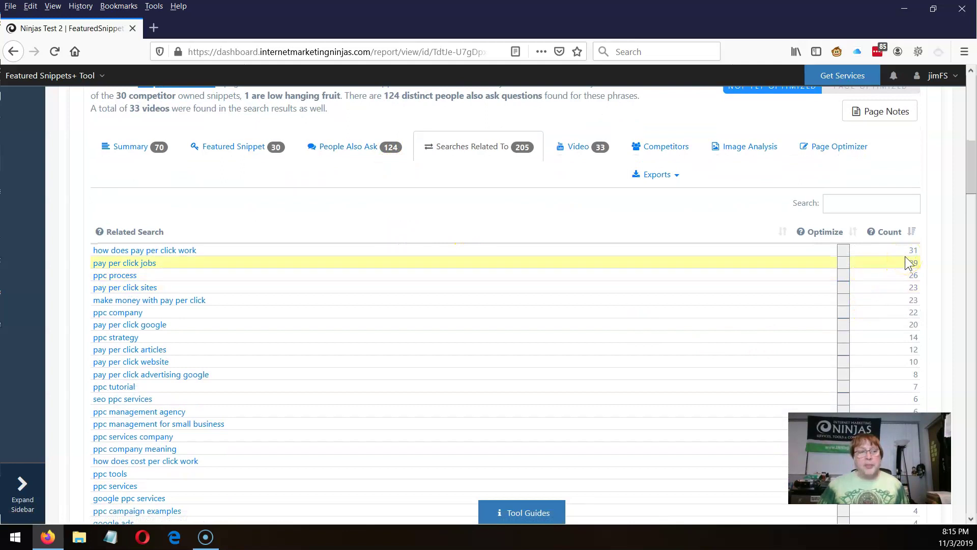
- Mark how does pay per click work, pay per click jobs and ppc company, then show Video results
{"action": "left_click", "coordinate": [843, 250]}
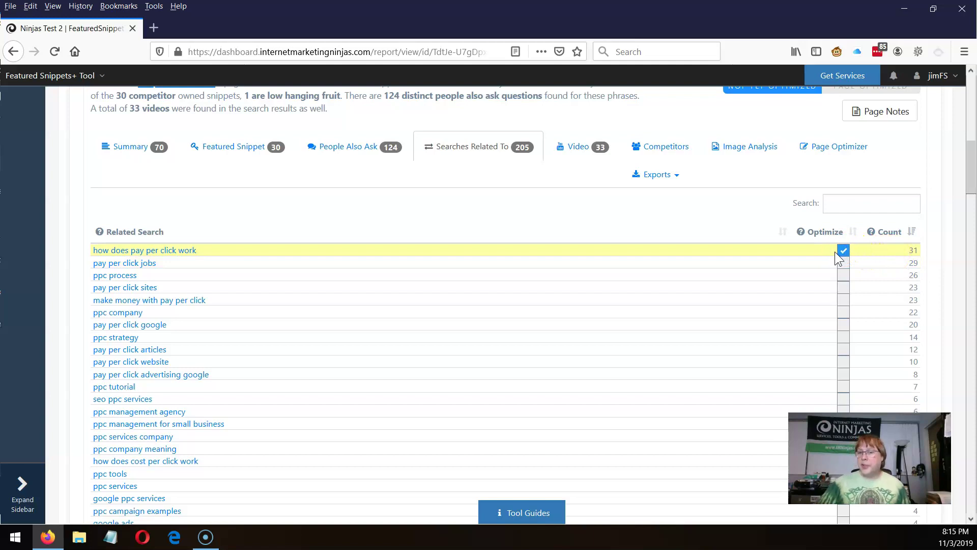
{"action": "left_click", "coordinate": [844, 264]}
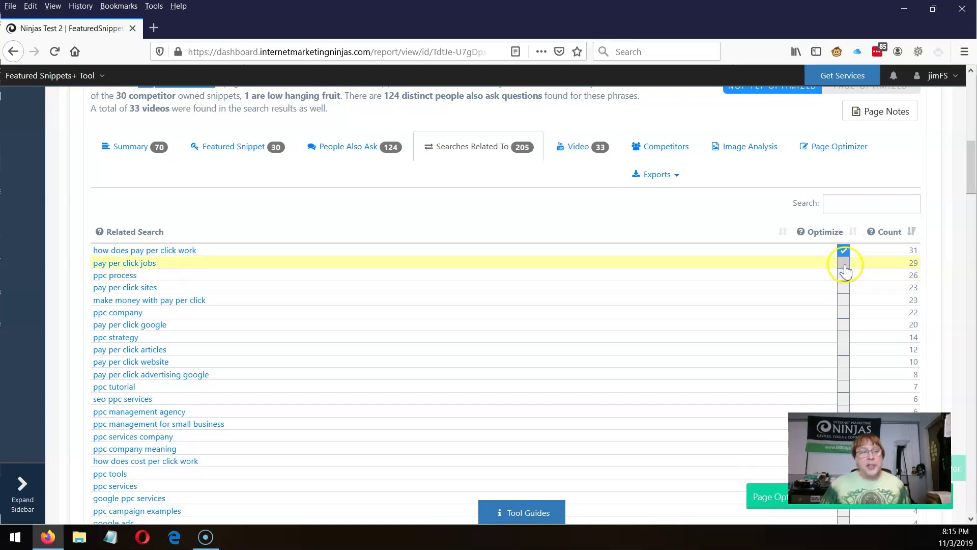
{"action": "left_click", "coordinate": [844, 264]}
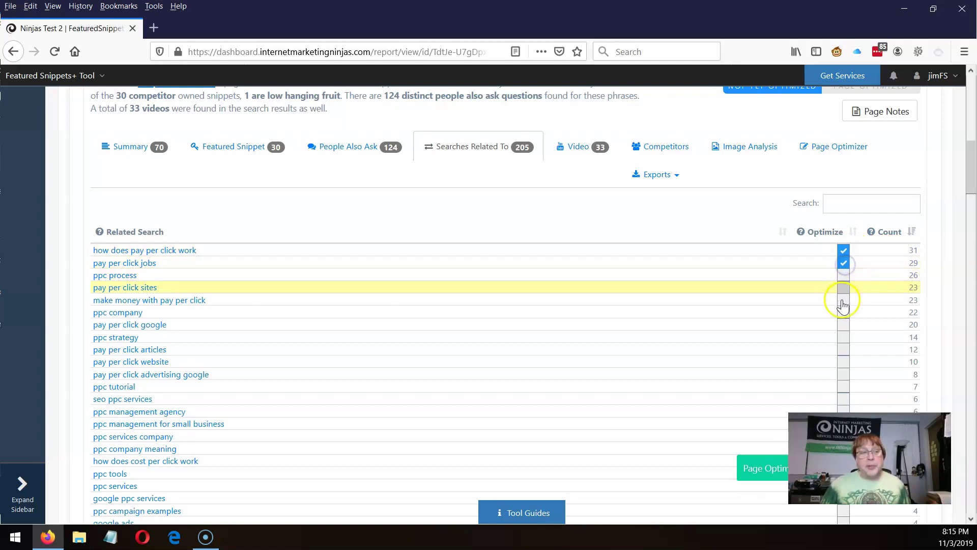
{"action": "left_click", "coordinate": [842, 325]}
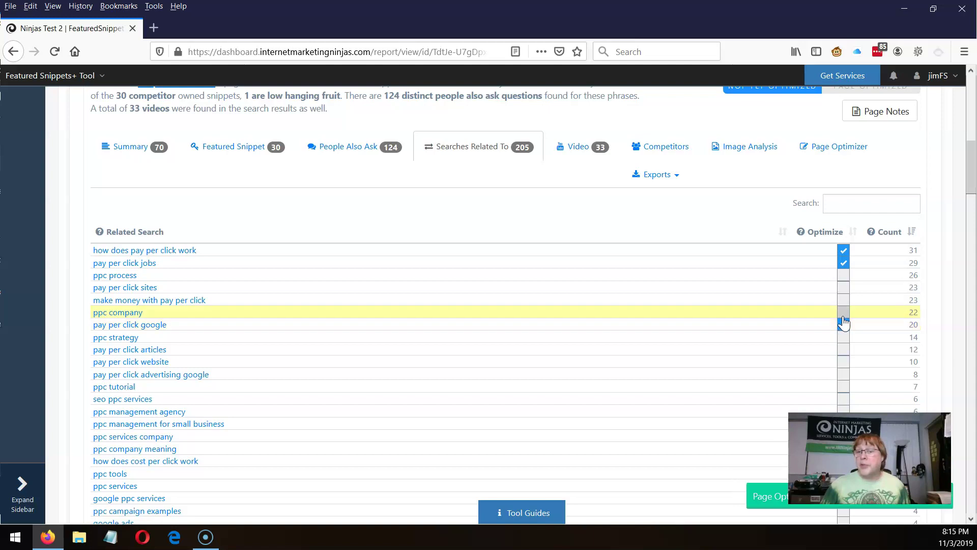
{"action": "left_click", "coordinate": [843, 316]}
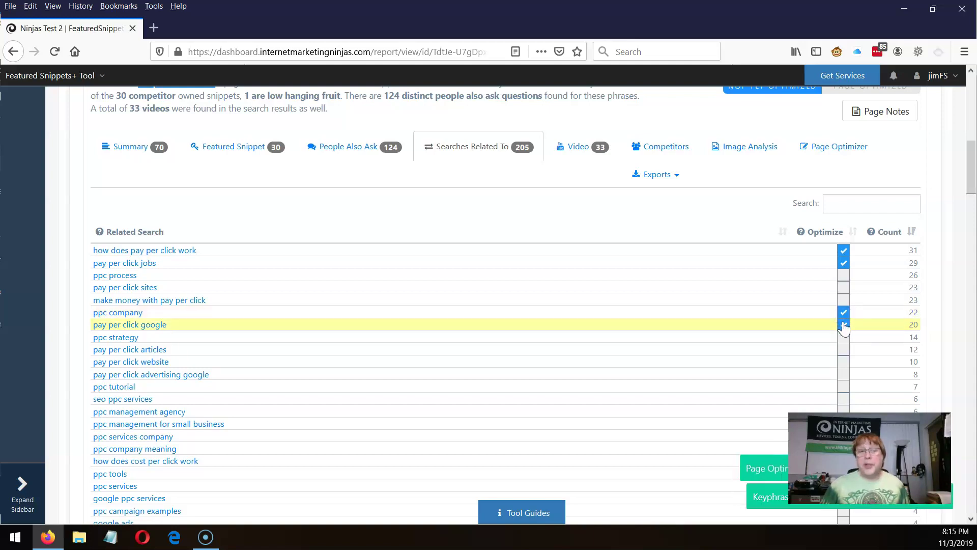
{"action": "left_click", "coordinate": [843, 325]}
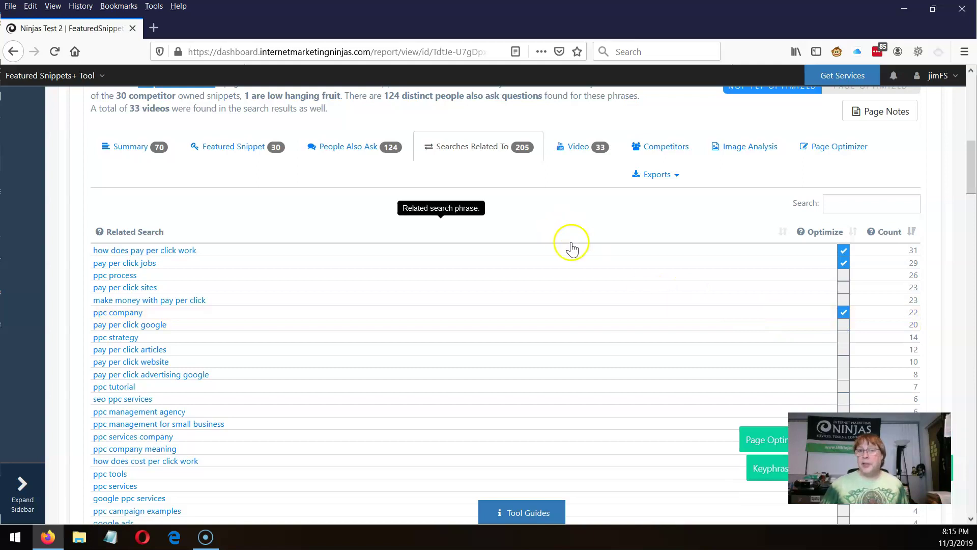
{"action": "left_click", "coordinate": [569, 152]}
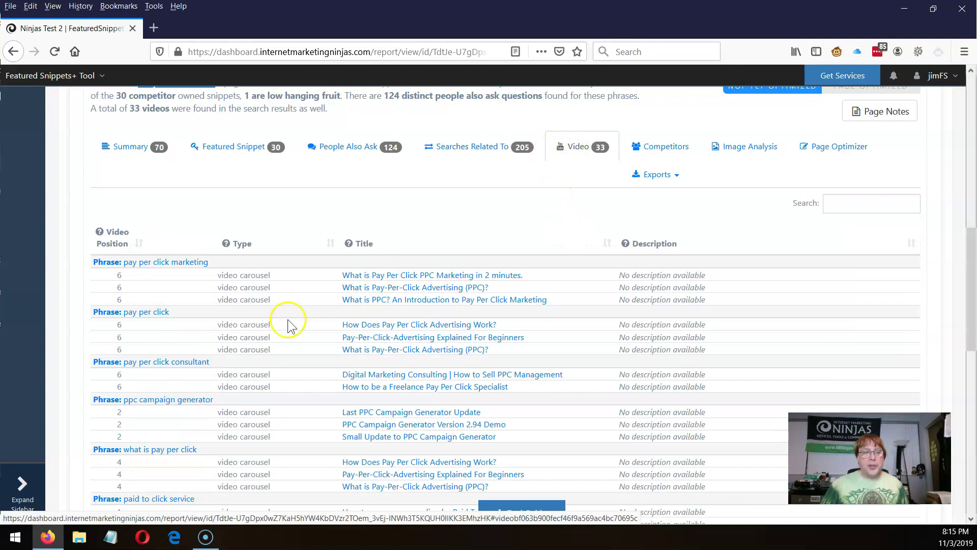
{"action": "left_click", "coordinate": [133, 274]}
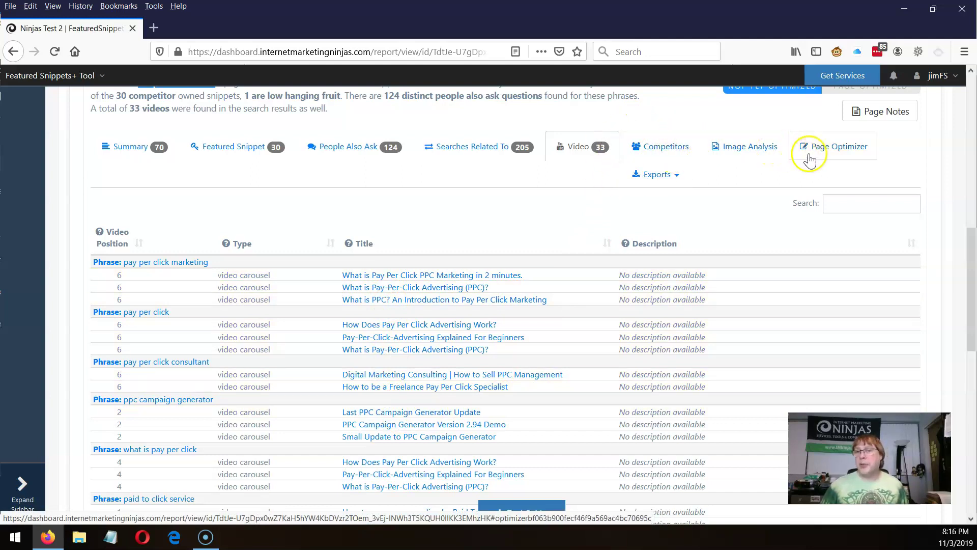
- Open the Page Optimizer with all flagged phrases and load the live page's content into the editor
{"action": "left_click", "coordinate": [836, 152]}
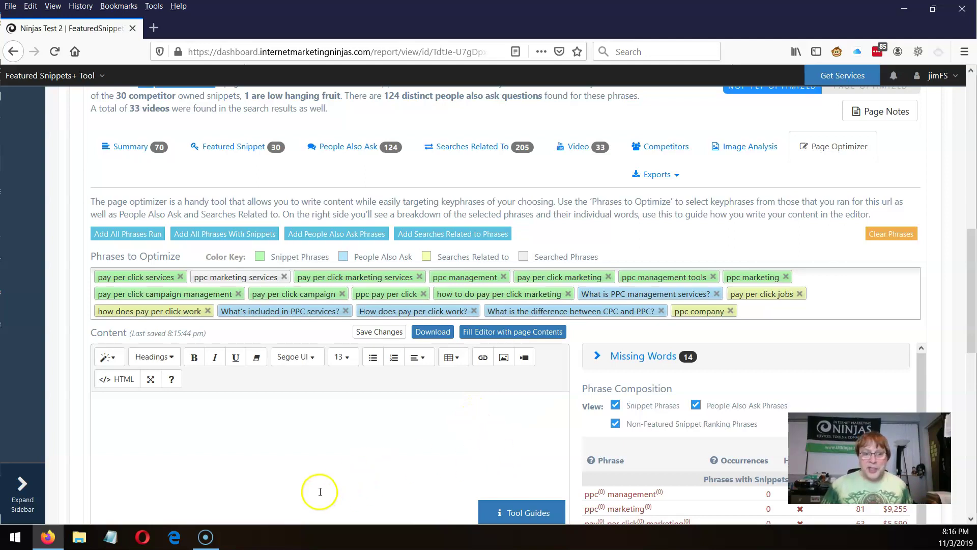
{"action": "scroll", "coordinate": [311, 479], "scroll_direction": "down", "scroll_amount": 3}
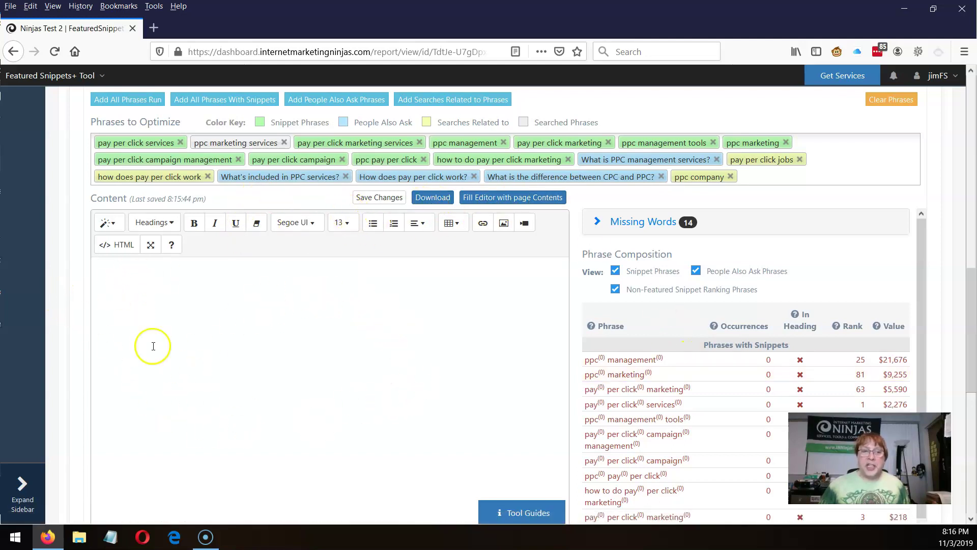
{"action": "left_click", "coordinate": [490, 204]}
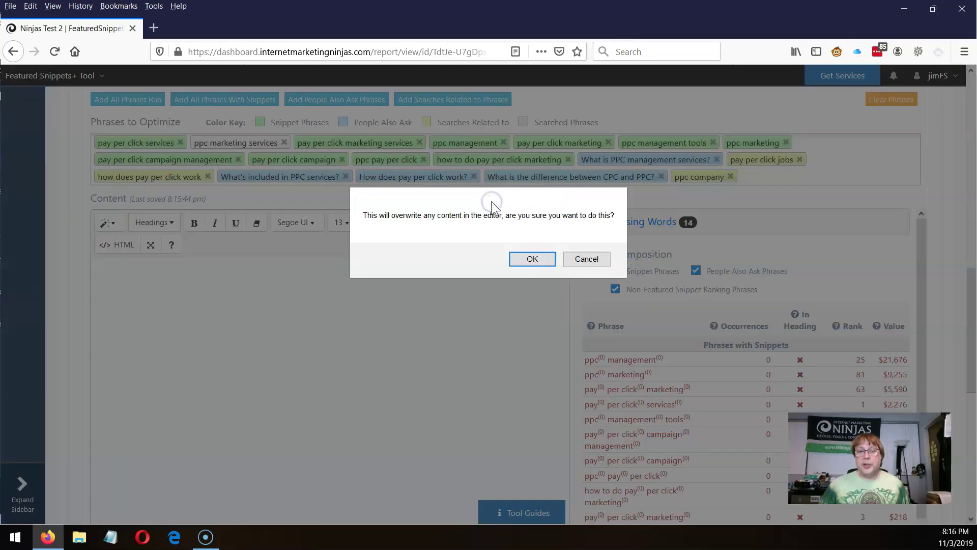
{"action": "left_click", "coordinate": [527, 260]}
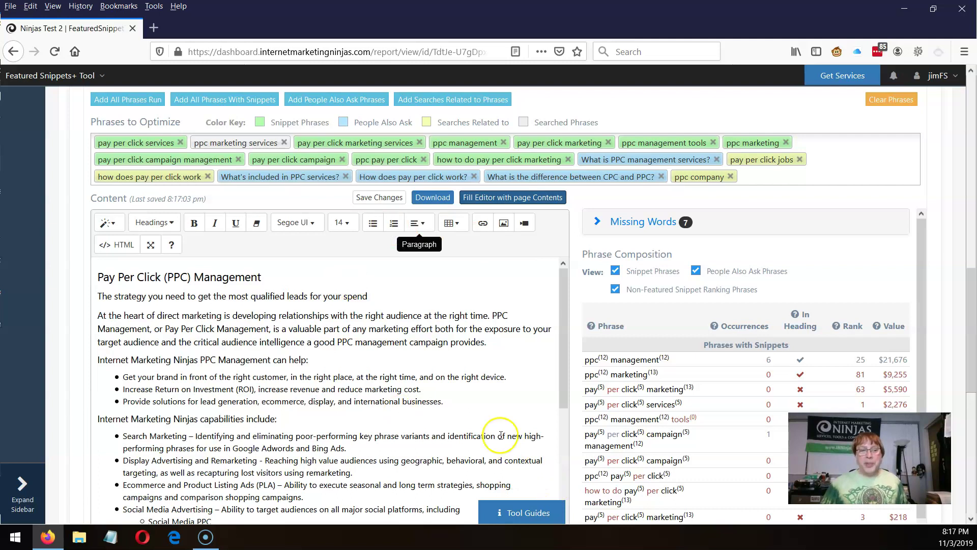
{"action": "scroll", "coordinate": [343, 476], "scroll_direction": "up", "scroll_amount": 3}
{"action": "scroll", "coordinate": [127, 379], "scroll_direction": "up", "scroll_amount": 3}
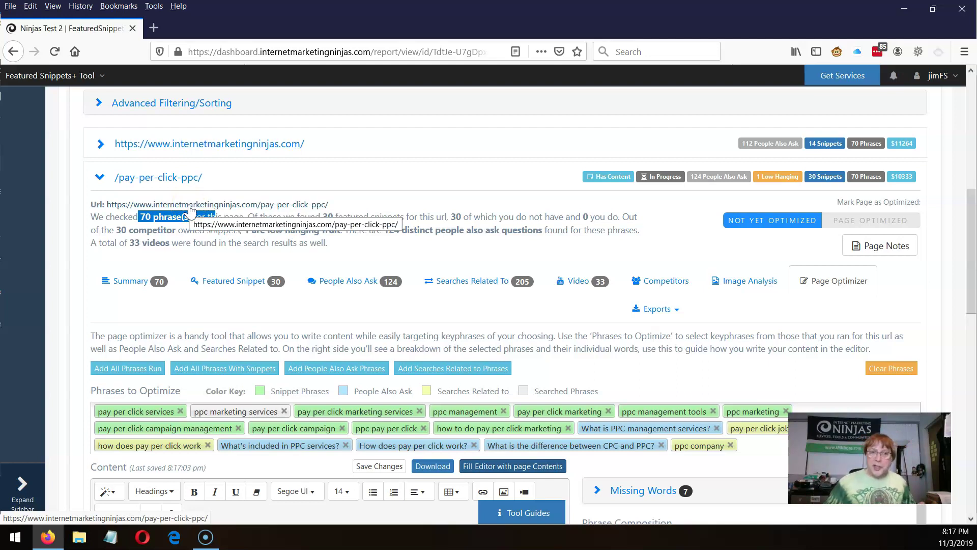
{"action": "scroll", "coordinate": [138, 299], "scroll_direction": "down", "scroll_amount": 4}
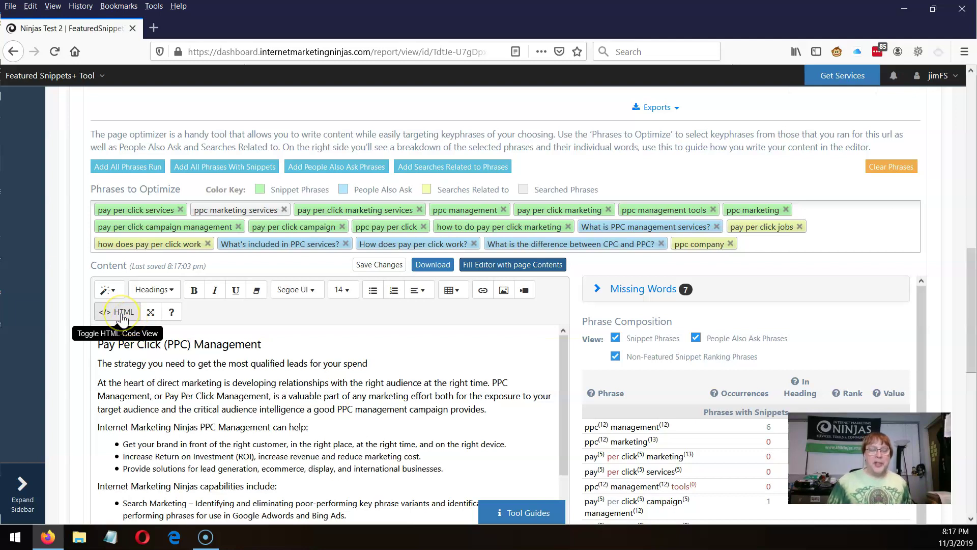
{"action": "left_click", "coordinate": [232, 398]}
{"action": "left_click", "coordinate": [350, 370]}
{"action": "scroll", "coordinate": [350, 371], "scroll_direction": "down", "scroll_amount": 3}
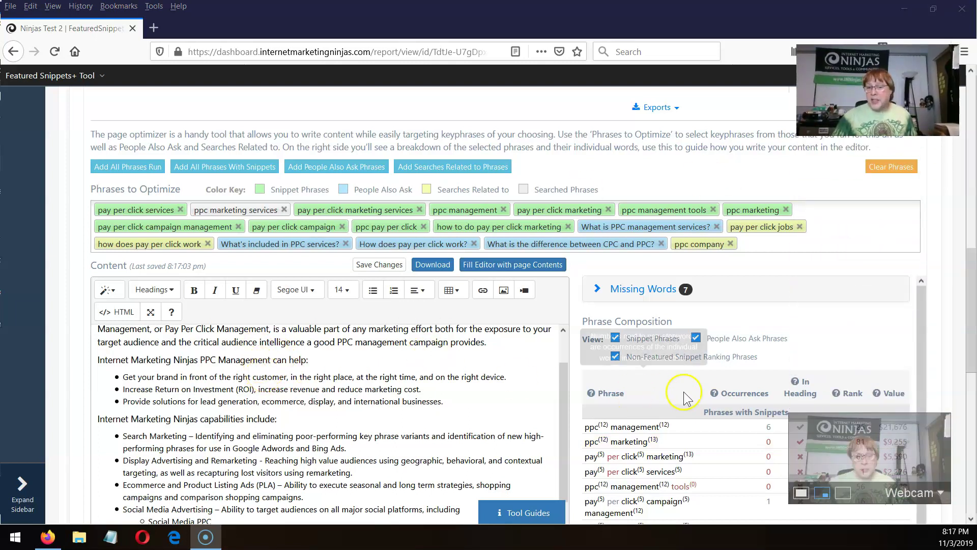
{"action": "left_click_drag", "start_coordinate": [831, 427], "coordinate": [874, 156]}
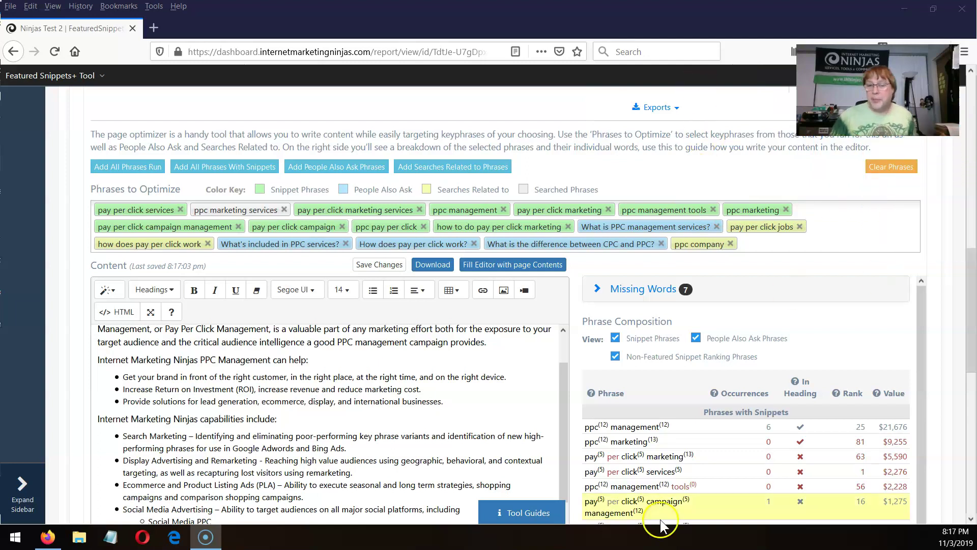
{"action": "scroll", "coordinate": [650, 422], "scroll_direction": "down", "scroll_amount": 3}
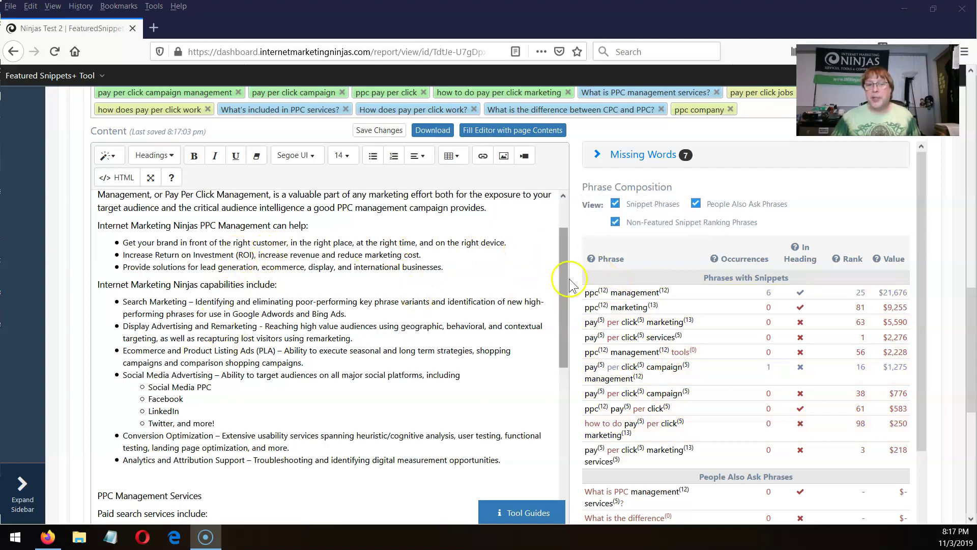
{"action": "left_click_drag", "start_coordinate": [561, 279], "coordinate": [558, 240]}
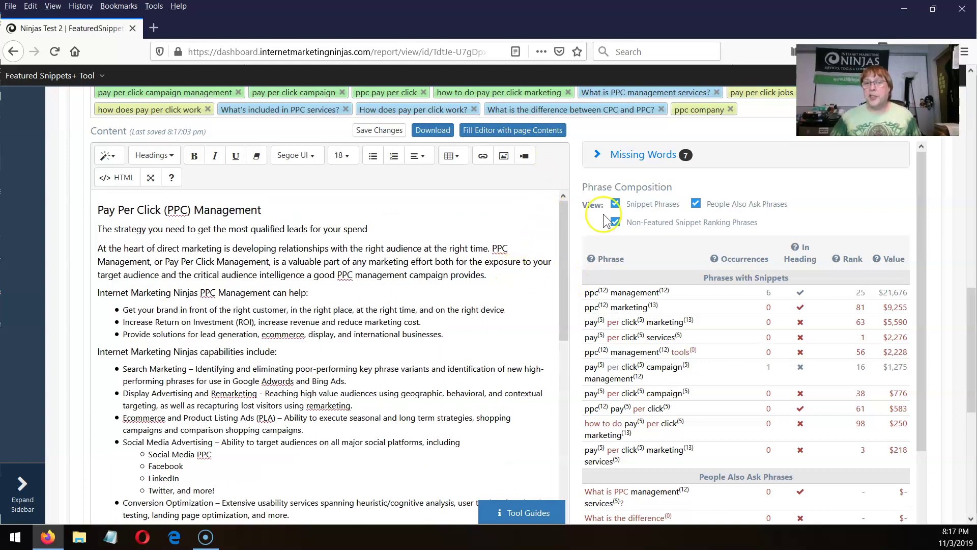
- Hide People Also Ask and non-featured phrases, leaving pay per click services, ppc marketing and ppc management
{"action": "left_click", "coordinate": [709, 204]}
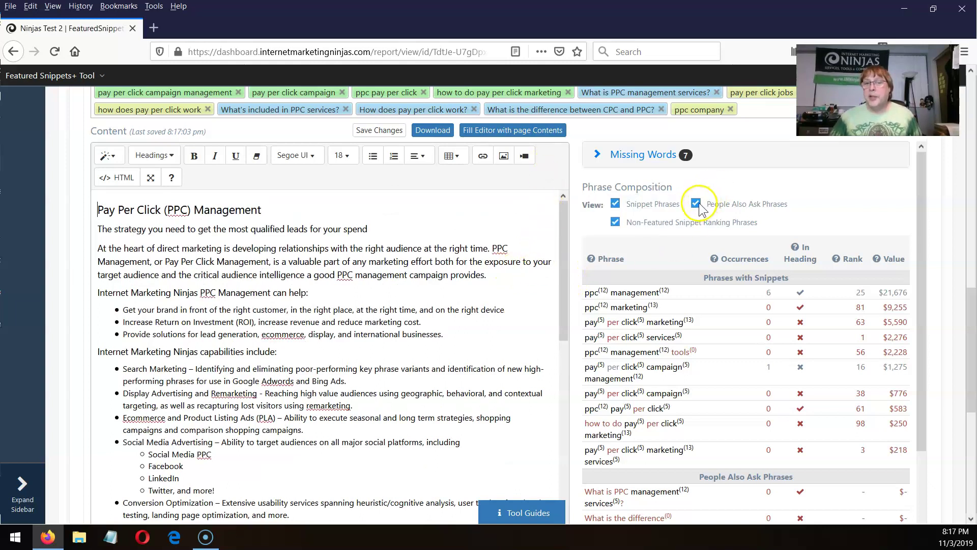
{"action": "left_click", "coordinate": [616, 223]}
{"action": "mouse_move", "coordinate": [598, 262]}
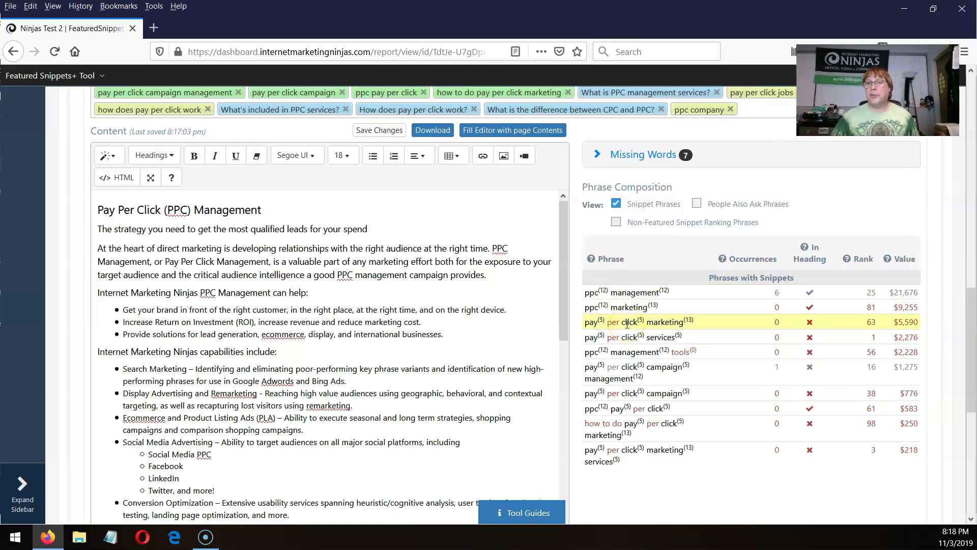
{"action": "left_click", "coordinate": [620, 337]}
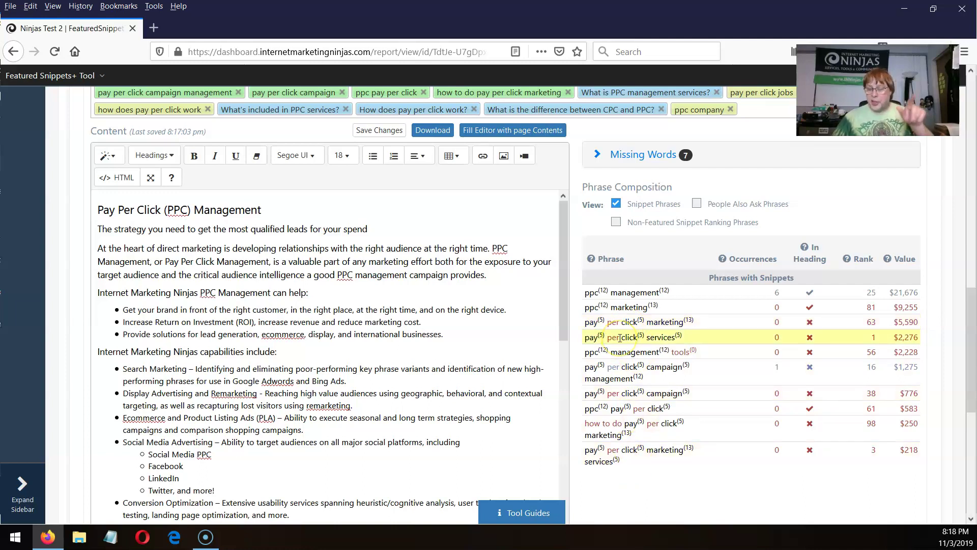
{"action": "left_click", "coordinate": [610, 303]}
{"action": "left_click", "coordinate": [600, 294]}
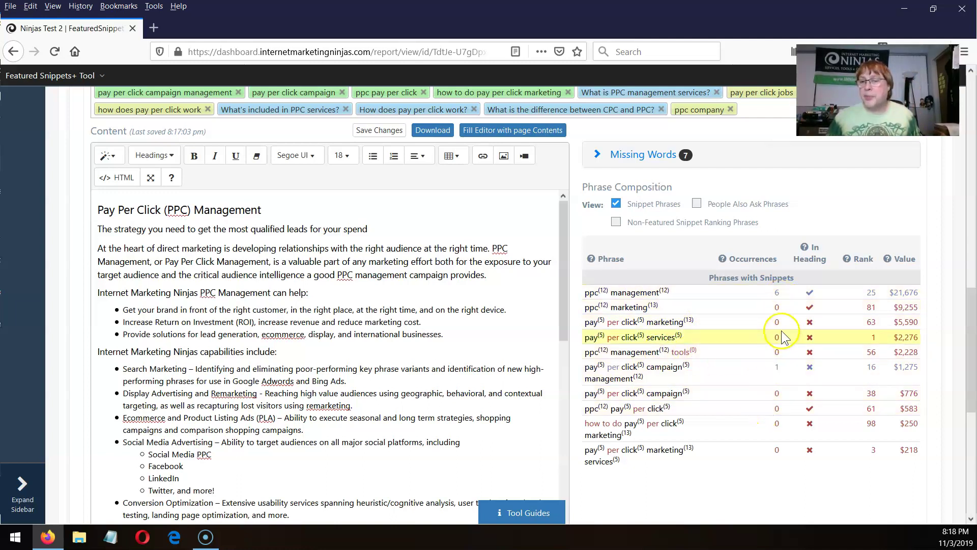
- Note ppc marketing is in a heading but rank-1 pay per click services isn't, then re-show People Also Ask
{"action": "mouse_move", "coordinate": [815, 248]}
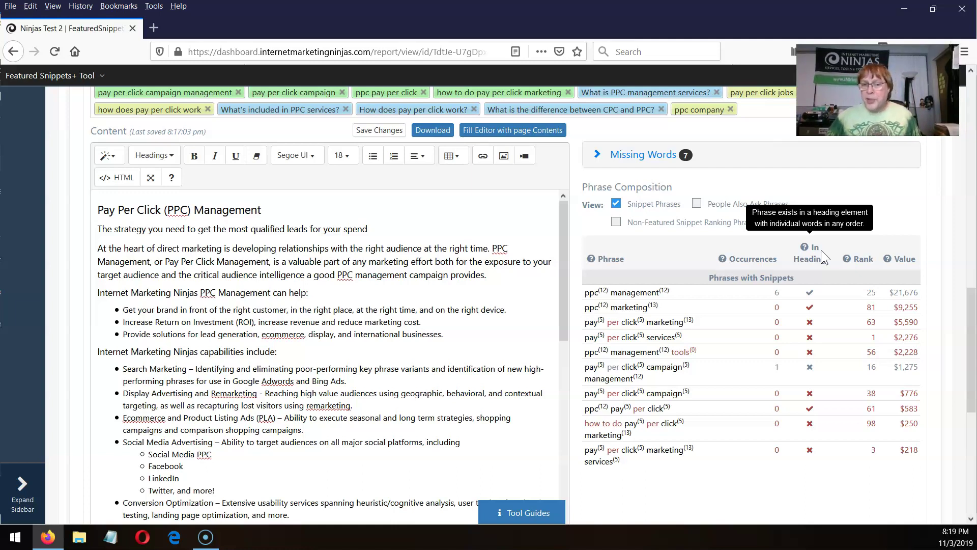
{"action": "left_click", "coordinate": [617, 302]}
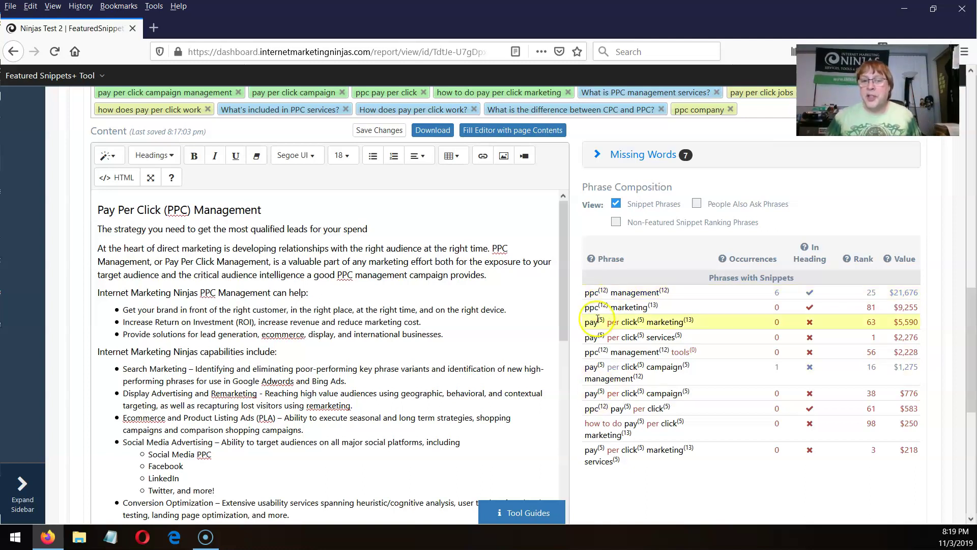
{"action": "left_click", "coordinate": [617, 290]}
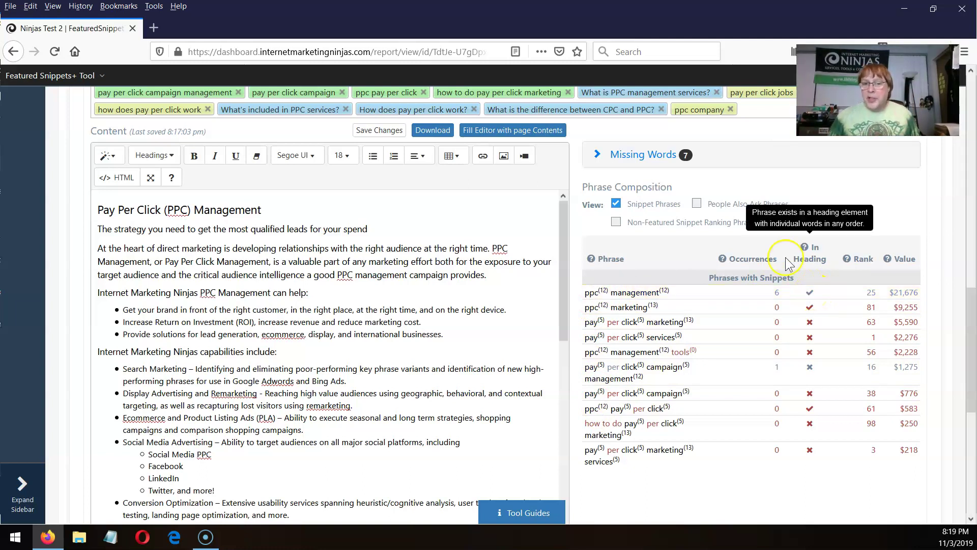
{"action": "left_click", "coordinate": [597, 312]}
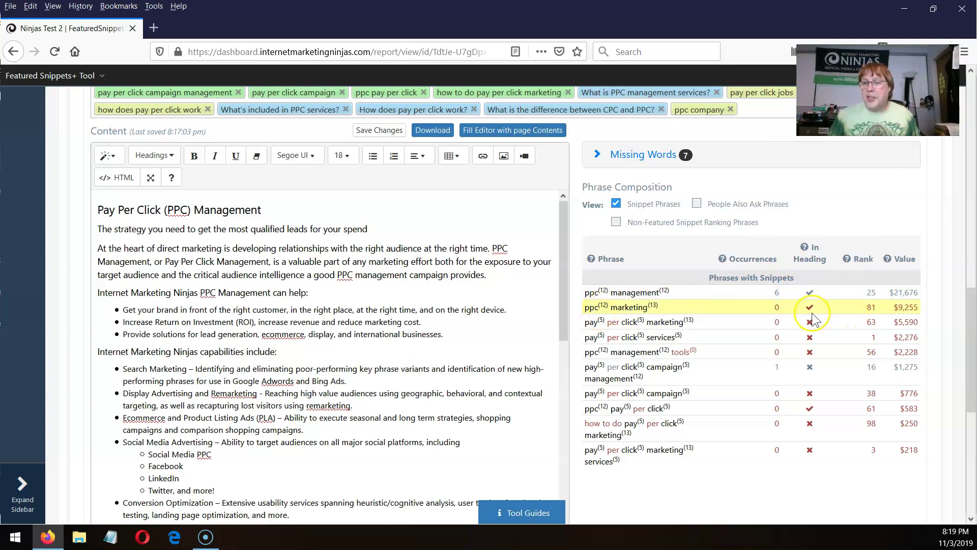
{"action": "left_click", "coordinate": [810, 338]}
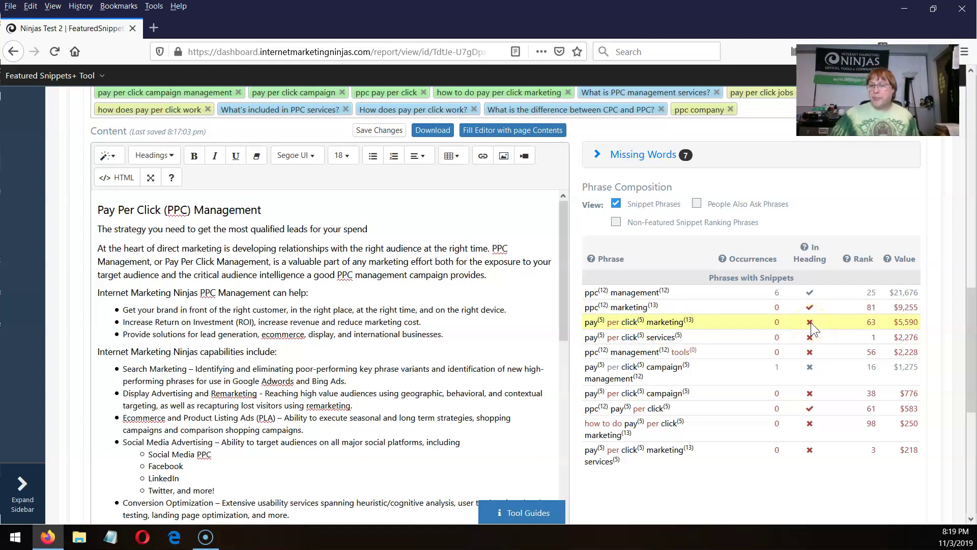
{"action": "left_click", "coordinate": [859, 340]}
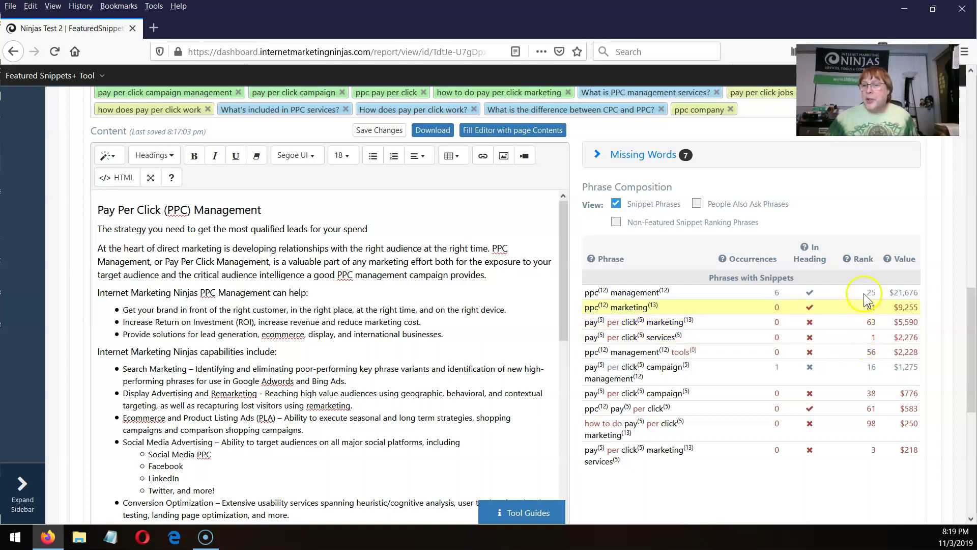
{"action": "double_click", "coordinate": [869, 336]}
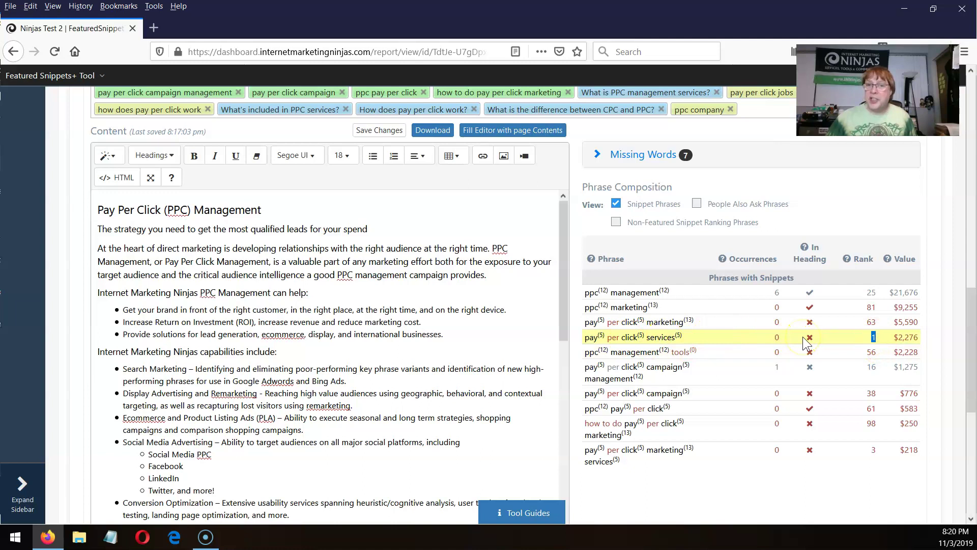
{"action": "left_click", "coordinate": [667, 340]}
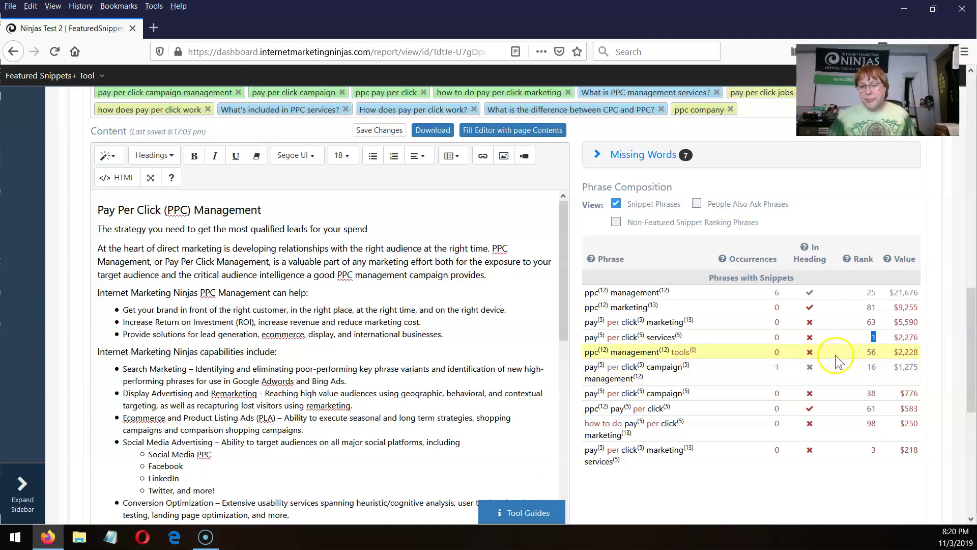
{"action": "left_click", "coordinate": [697, 204]}
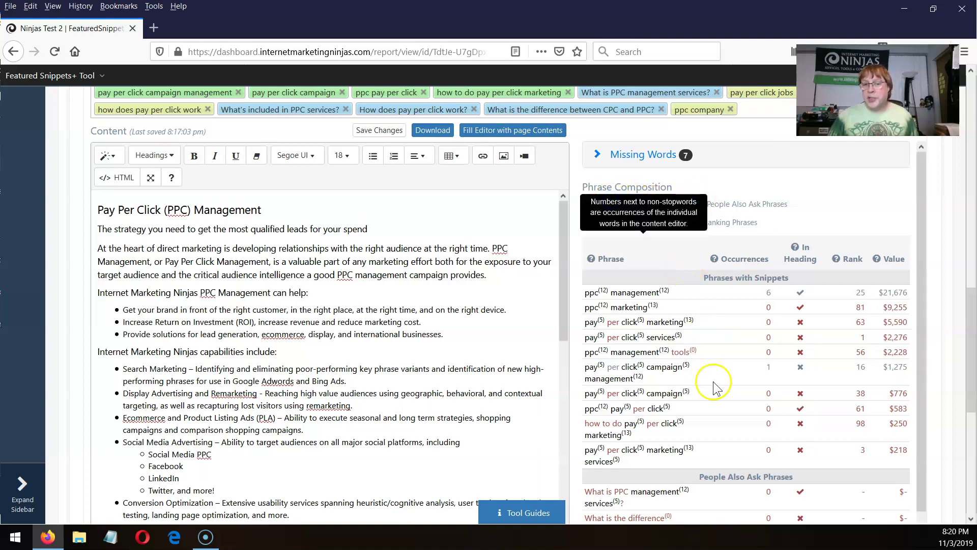
- Show snippet and non-featured phrases only, and append ' Services' to the Pay Per Click (PPC) Management H1
{"action": "left_click", "coordinate": [615, 204]}
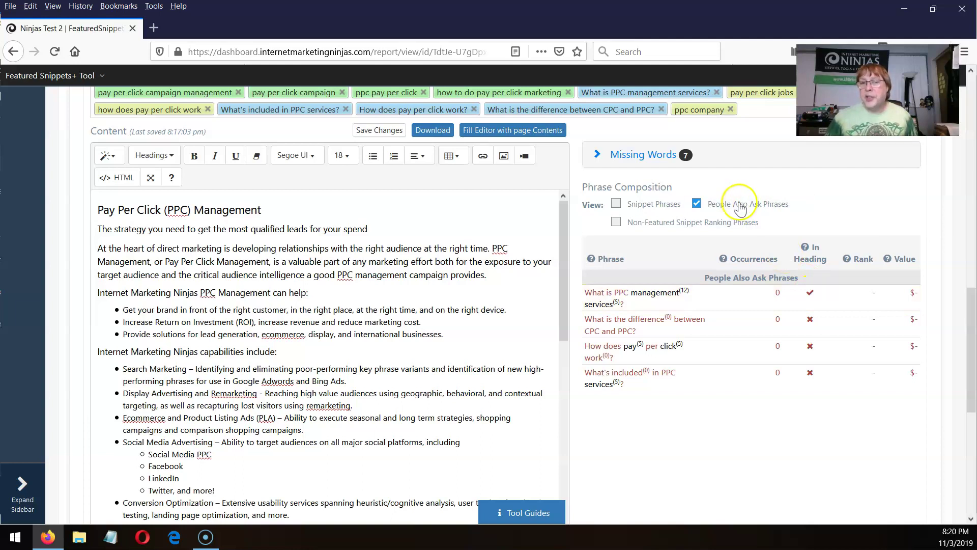
{"action": "left_click", "coordinate": [698, 204]}
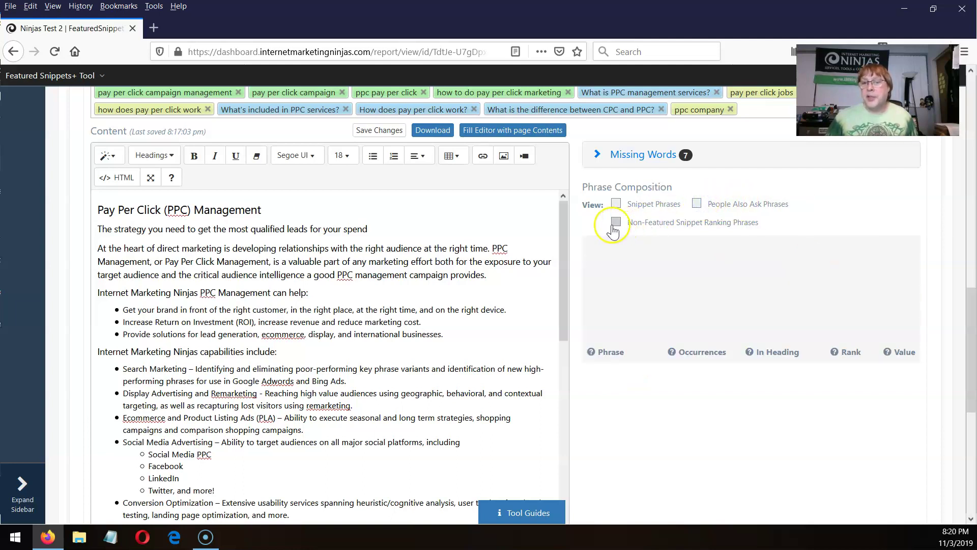
{"action": "left_click", "coordinate": [615, 224]}
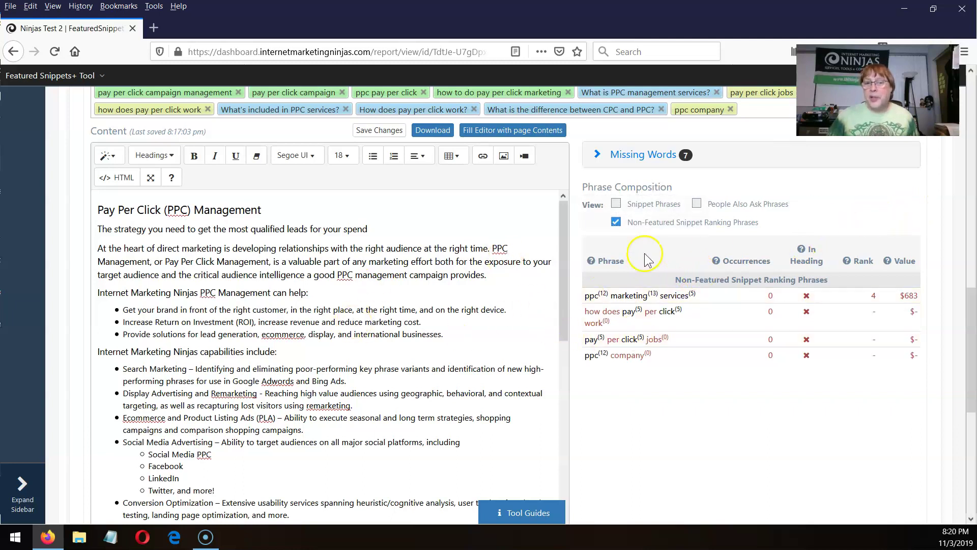
{"action": "left_click", "coordinate": [616, 203]}
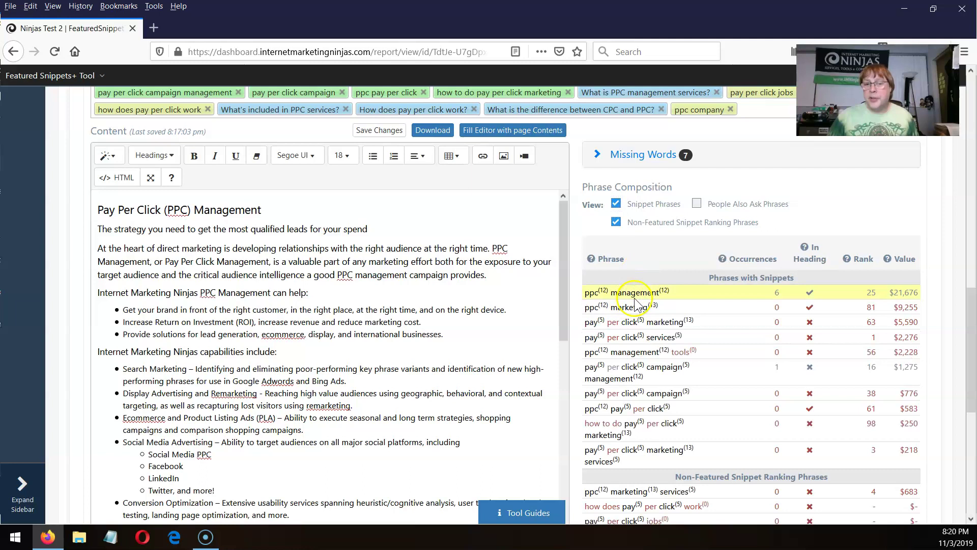
{"action": "left_click", "coordinate": [263, 209]}
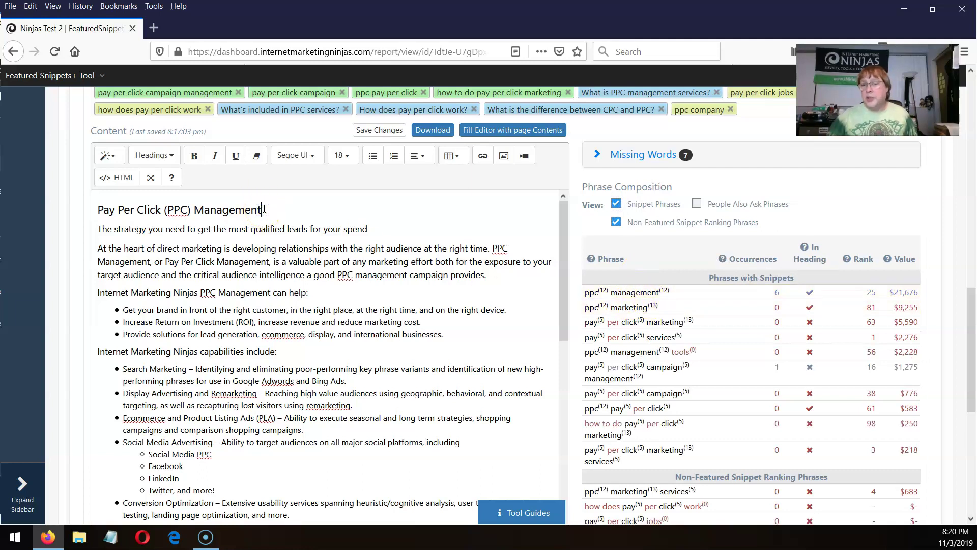
{"action": "left_click", "coordinate": [683, 344]}
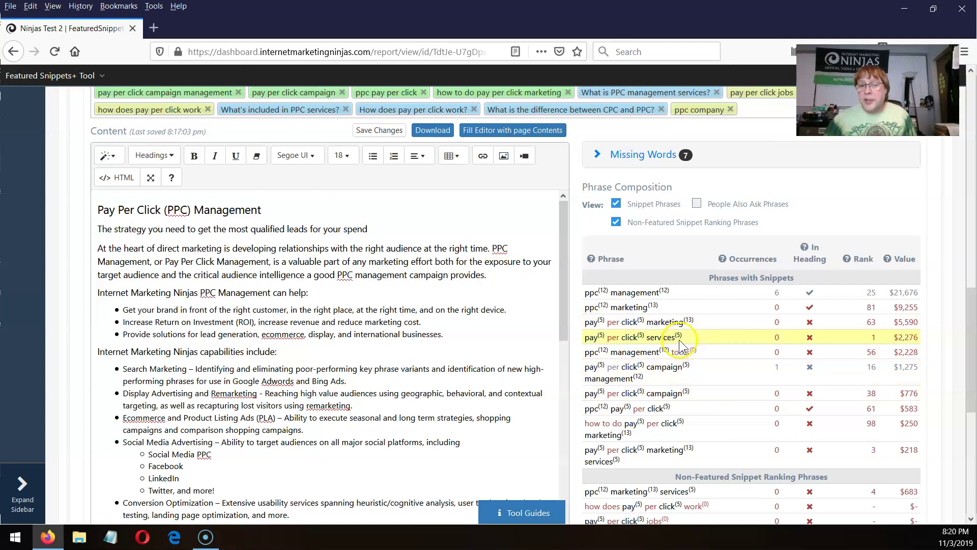
{"action": "left_click", "coordinate": [698, 345]}
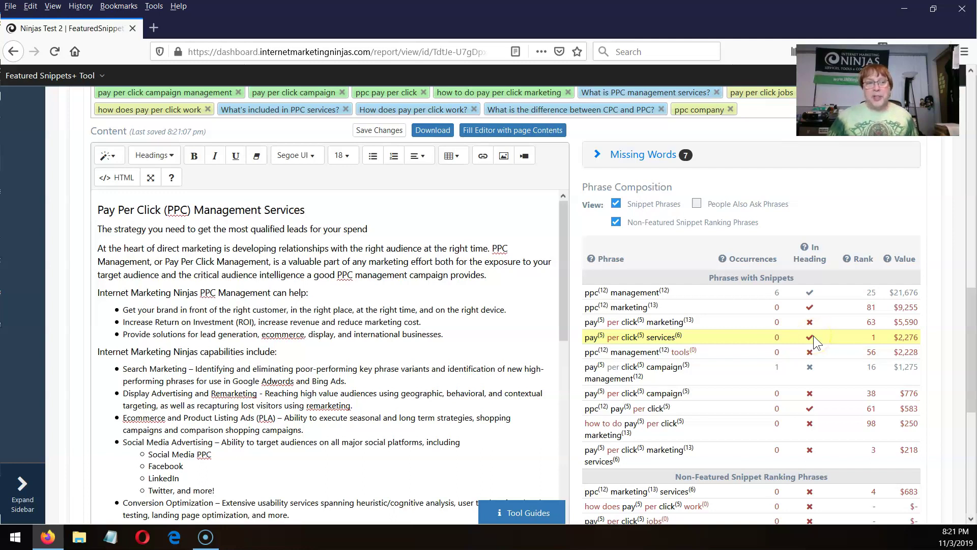
- Turn the 'Internet Marketing Ninjas capabilities include:' line into an H2 subheading
{"action": "left_click", "coordinate": [90, 209]}
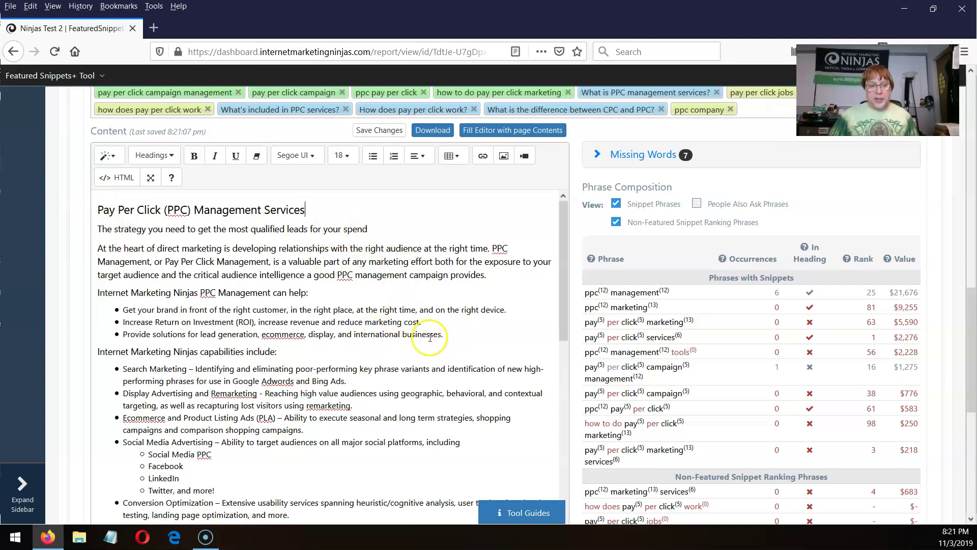
{"action": "left_click_drag", "start_coordinate": [278, 351], "coordinate": [73, 345]}
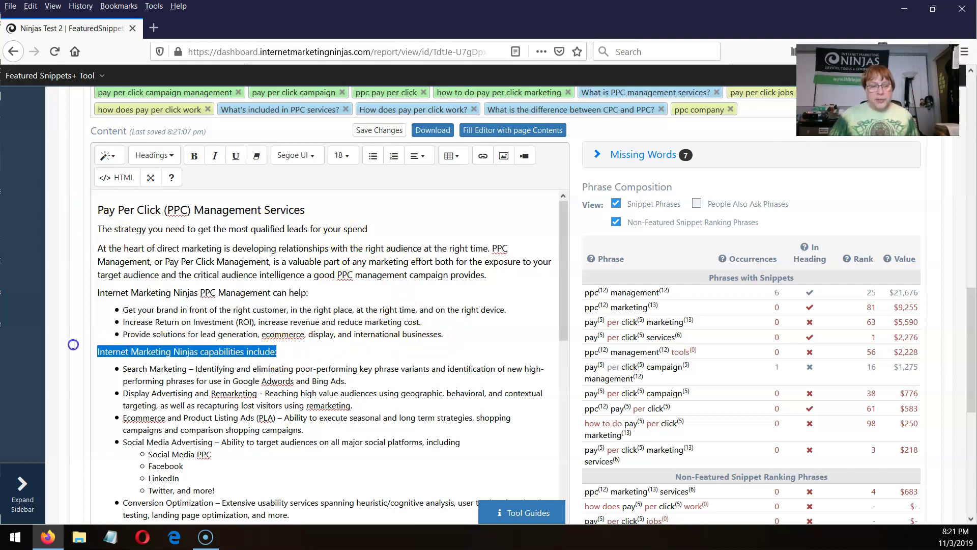
{"action": "left_click", "coordinate": [309, 350]}
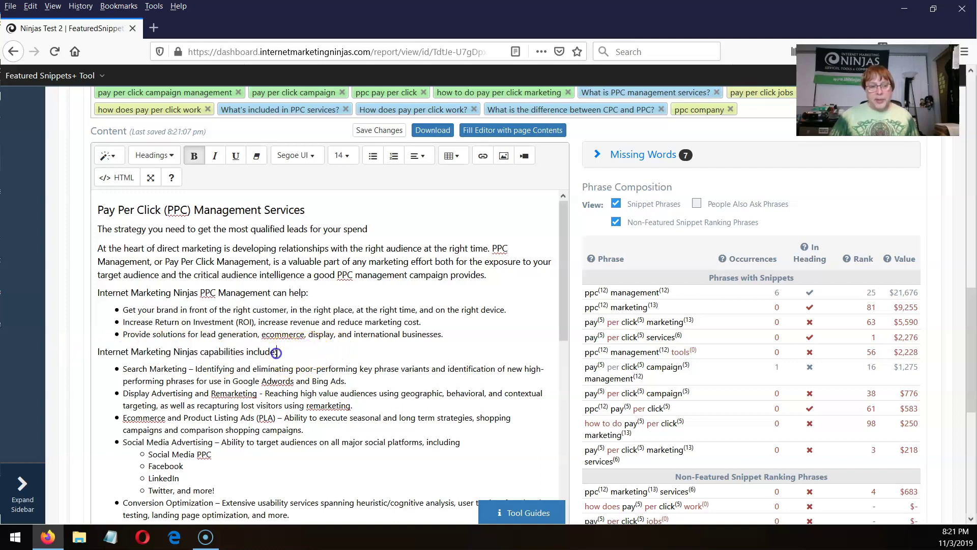
{"action": "left_click_drag", "start_coordinate": [277, 352], "coordinate": [54, 352]}
{"action": "left_click", "coordinate": [158, 156]}
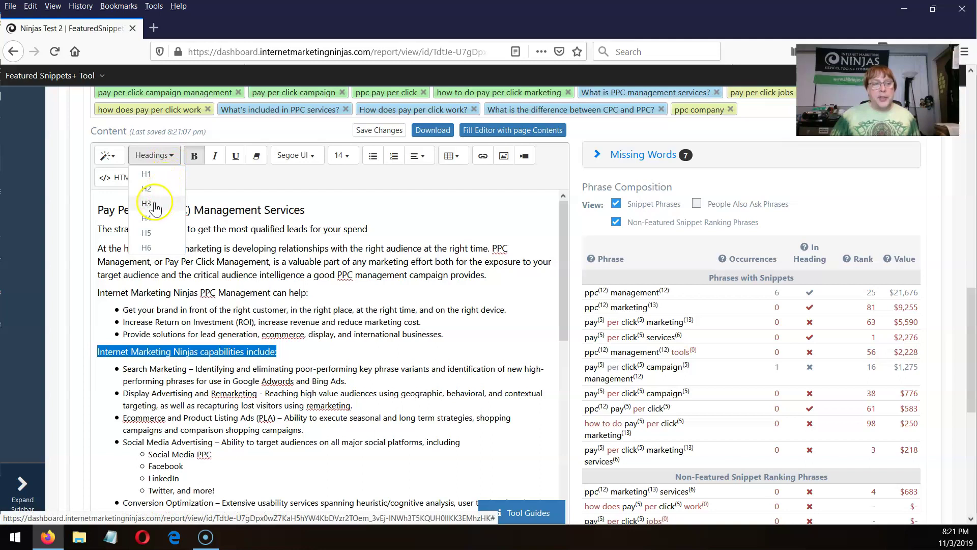
{"action": "left_click", "coordinate": [155, 206]}
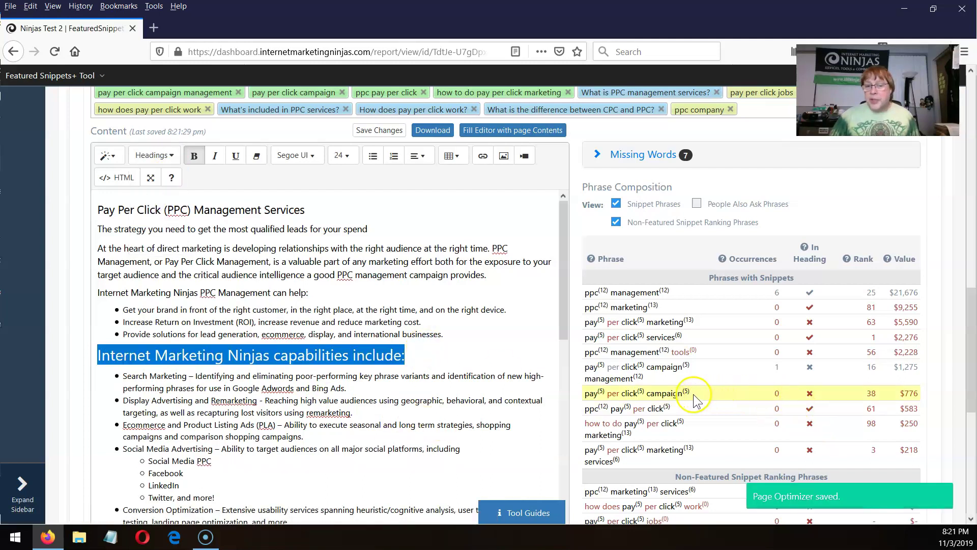
- Insert 'when doin a pay per click campaign' before 'include:' in the subheading
{"action": "left_click", "coordinate": [412, 353]}
{"action": "left_click", "coordinate": [368, 354]}
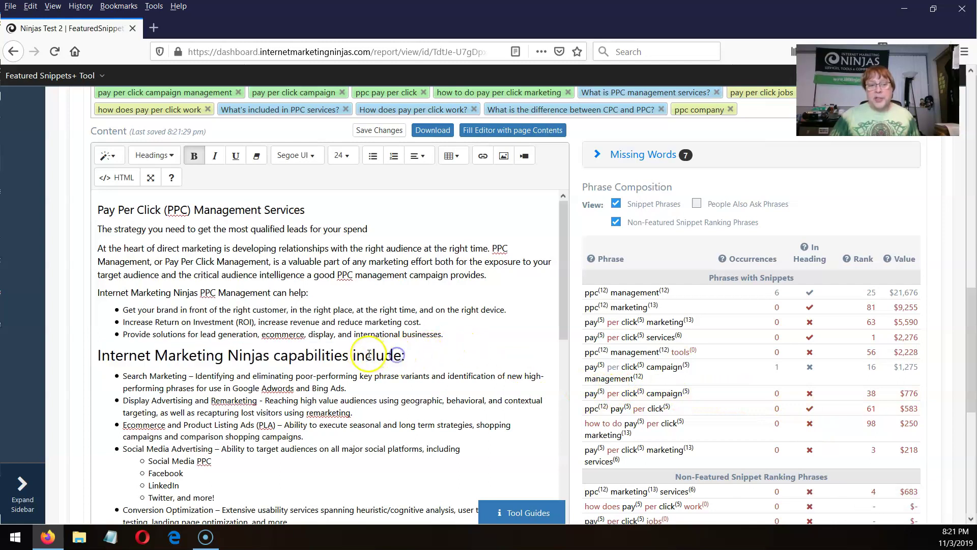
{"action": "double_click", "coordinate": [350, 356]}
{"action": "type", "text": "when do"}
{"action": "key", "text": "BackSpace"}
{"action": "key", "text": "BackSpace"}
{"action": "key", "text": "BackSpace"}
{"action": "key", "text": "BackSpace"}
{"action": "key", "text": "BackSpace"}
{"action": "key", "text": "BackSpace"}
{"action": "key", "text": "BackSpace"}
{"action": "key", "text": "BackSpace"}
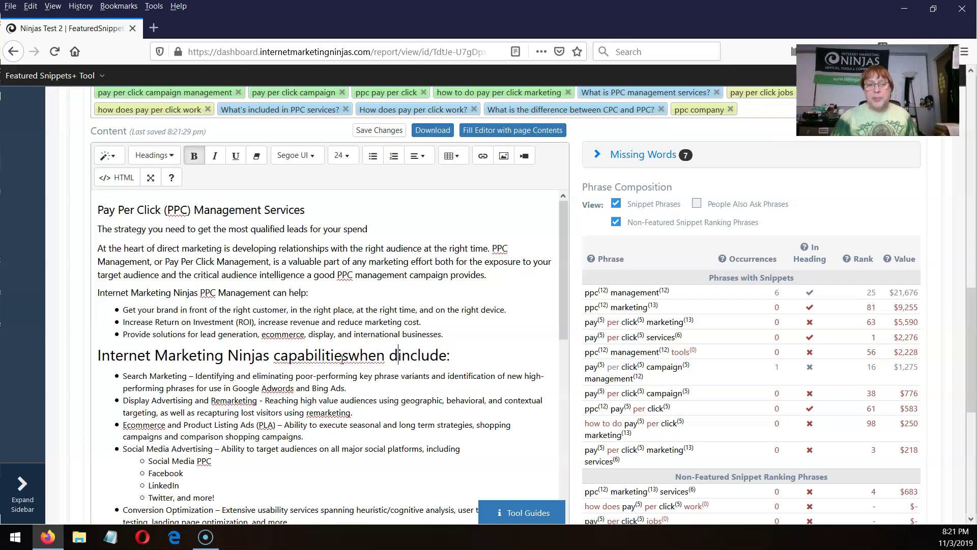
{"action": "type", "text": "when doin "}
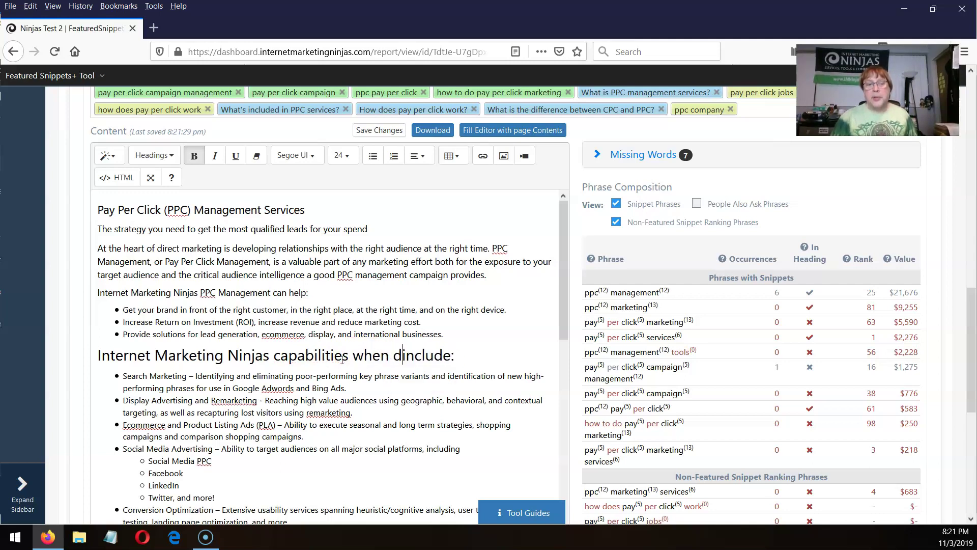
{"action": "type", "text": "a pay per"}
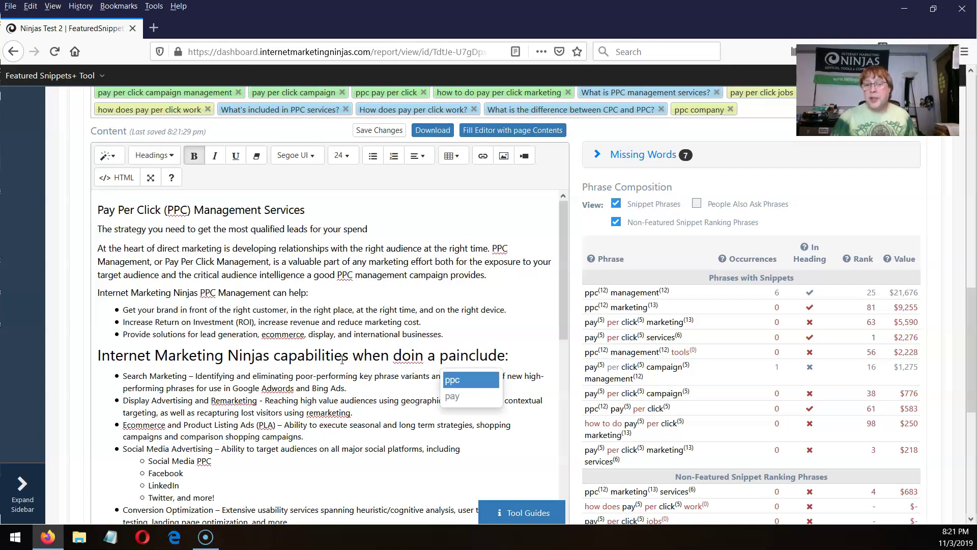
{"action": "type", "text": " click "}
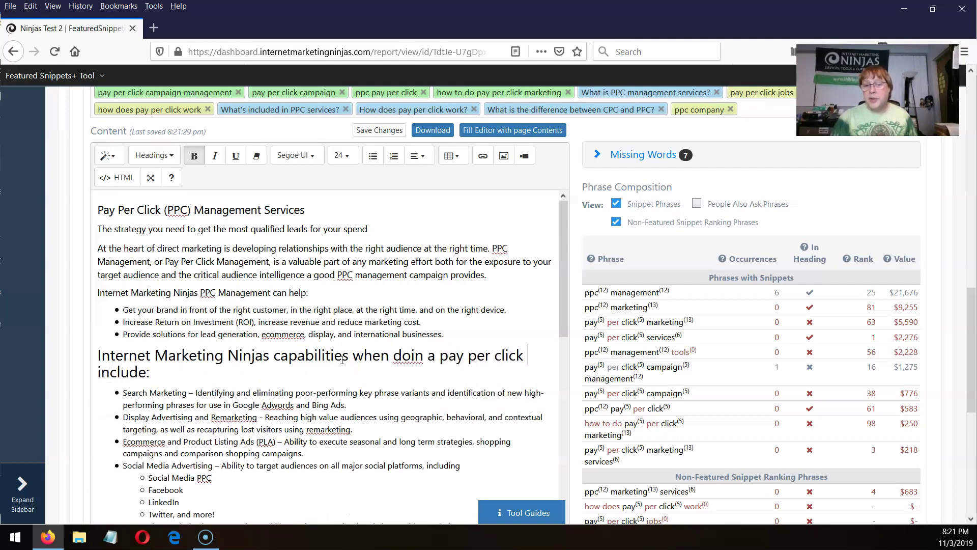
{"action": "type", "text": "campaign"}
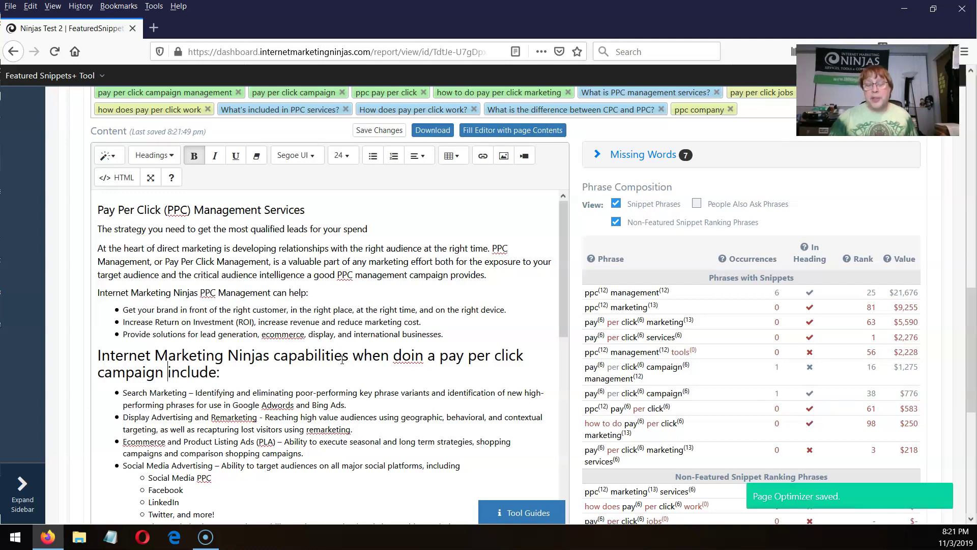
{"action": "left_click", "coordinate": [428, 355]}
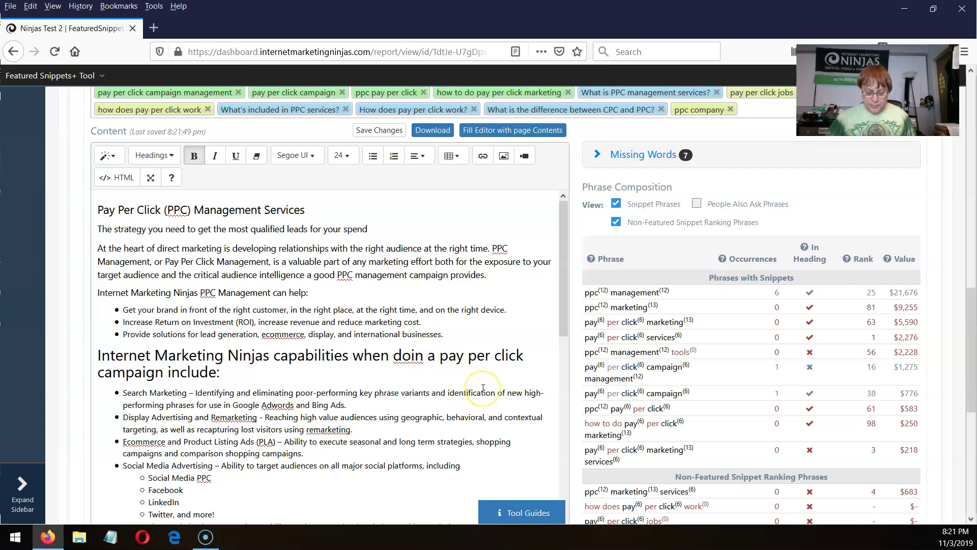
- Fix 'doin' to 'doing' and confirm pay per click campaign shows as in a heading, 1 occurrence
{"action": "type", "text": "g"}
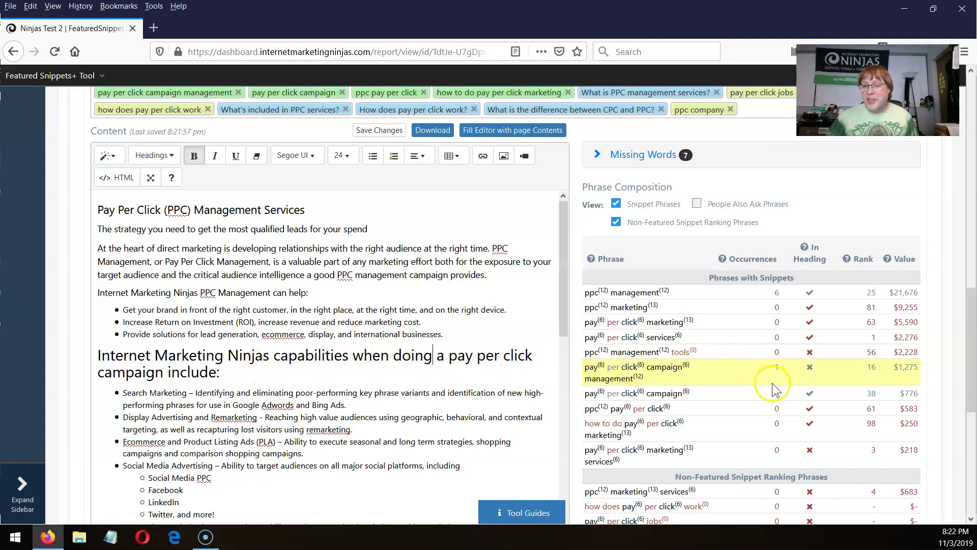
{"action": "left_click", "coordinate": [781, 394]}
{"action": "double_click", "coordinate": [781, 394]}
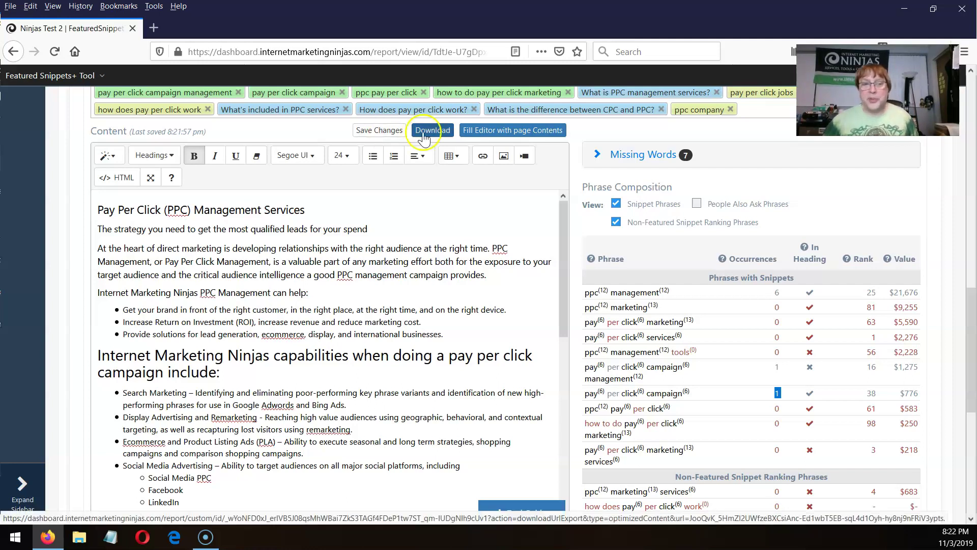
{"action": "left_click", "coordinate": [345, 133]}
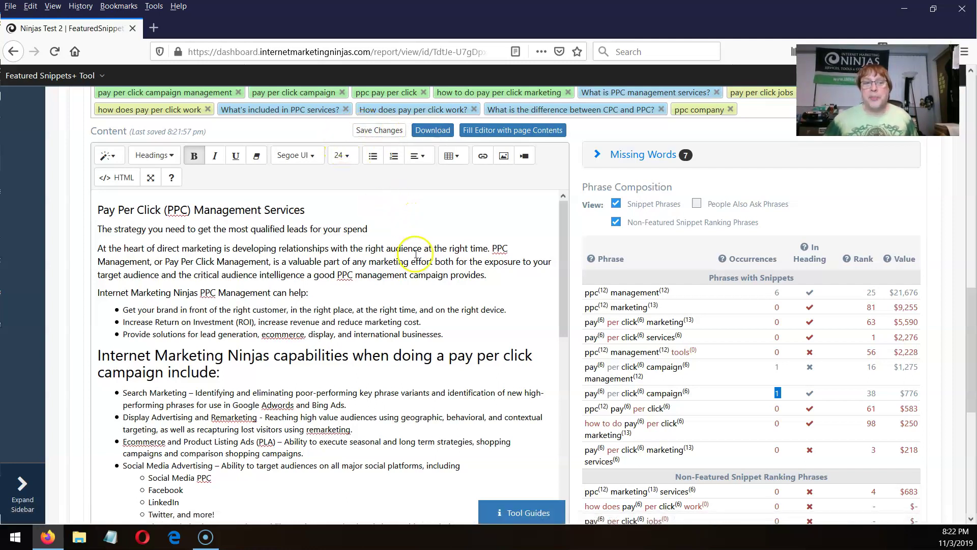
- Return to the report's top and view the edited /pay-per-click-ppc/ page under Your Optimized Content
{"action": "scroll", "coordinate": [420, 255], "scroll_direction": "up", "scroll_amount": 5}
{"action": "scroll", "coordinate": [375, 433], "scroll_direction": "down", "scroll_amount": 2}
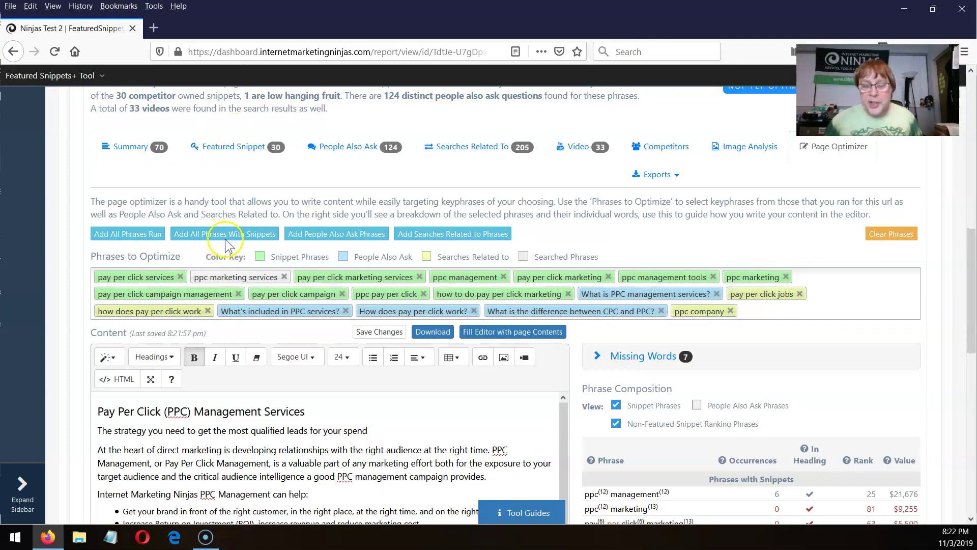
{"action": "scroll", "coordinate": [351, 235], "scroll_direction": "up", "scroll_amount": 5}
{"action": "scroll", "coordinate": [365, 249], "scroll_direction": "up", "scroll_amount": 5}
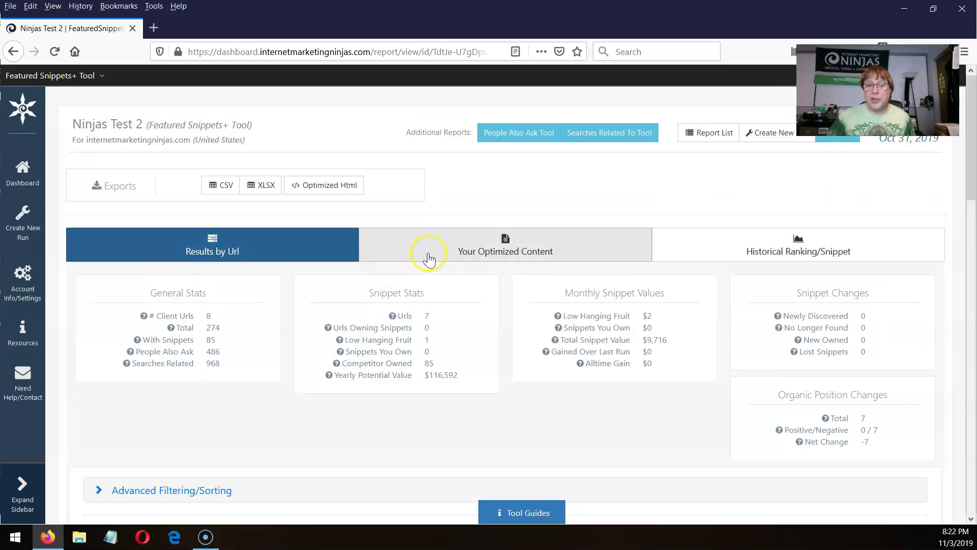
{"action": "left_click", "coordinate": [506, 250]}
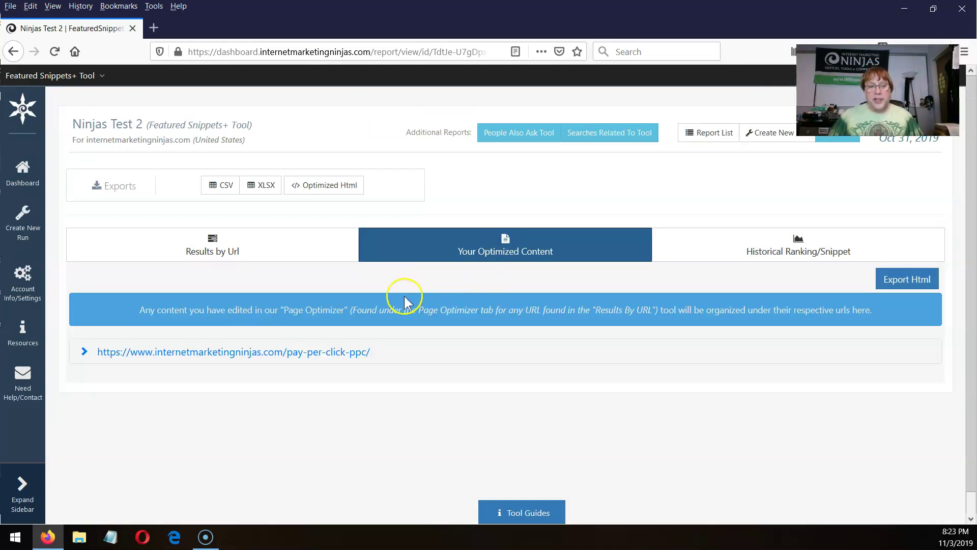
{"action": "left_click", "coordinate": [82, 355]}
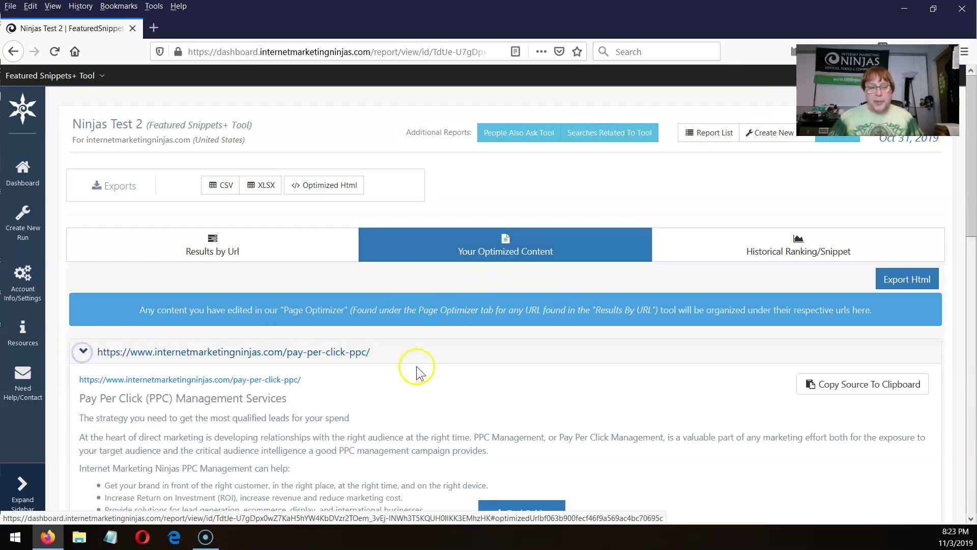
{"action": "scroll", "coordinate": [423, 383], "scroll_direction": "down", "scroll_amount": 3}
{"action": "scroll", "coordinate": [422, 383], "scroll_direction": "down", "scroll_amount": 3}
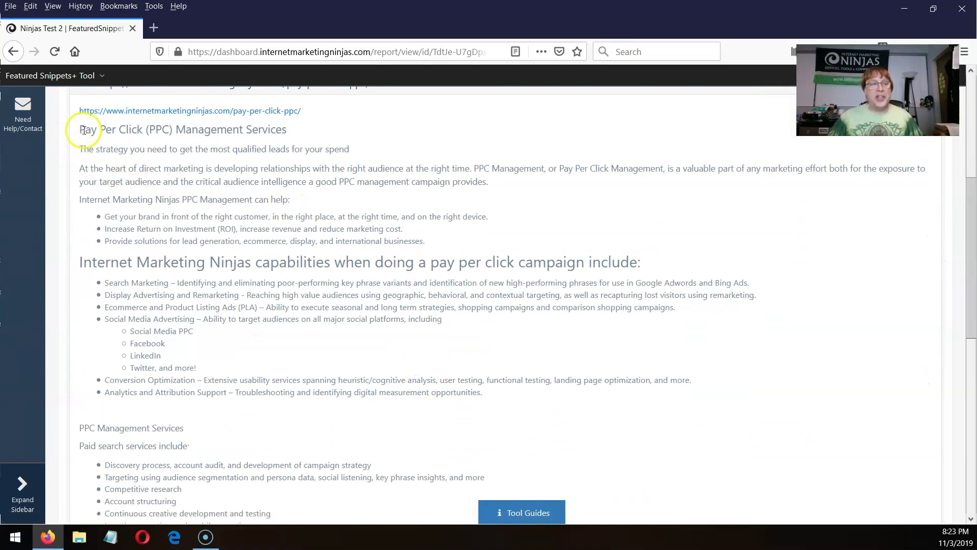
{"action": "left_click_drag", "start_coordinate": [81, 128], "coordinate": [367, 382]}
{"action": "scroll", "coordinate": [351, 412], "scroll_direction": "down", "scroll_amount": 6}
{"action": "scroll", "coordinate": [354, 414], "scroll_direction": "down", "scroll_amount": 4}
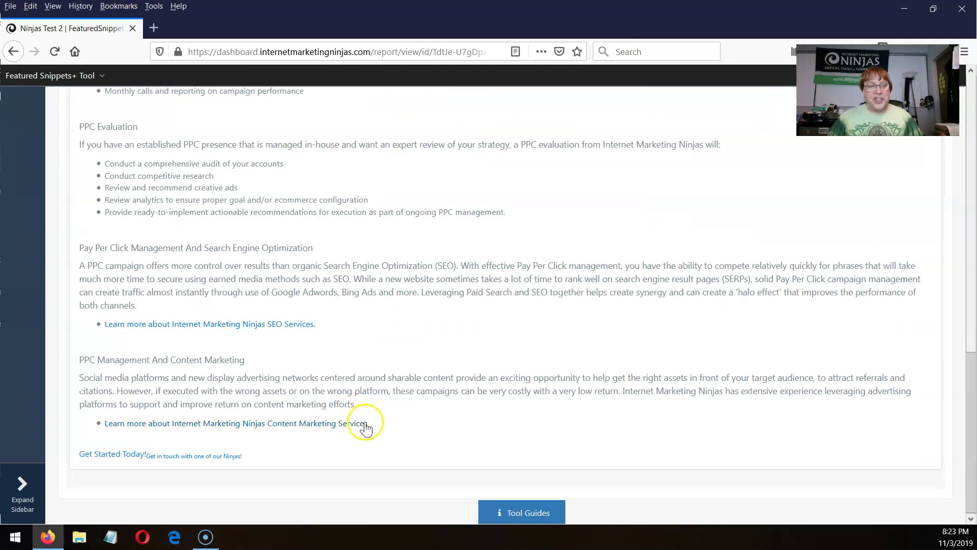
{"action": "scroll", "coordinate": [445, 345], "scroll_direction": "up", "scroll_amount": 15}
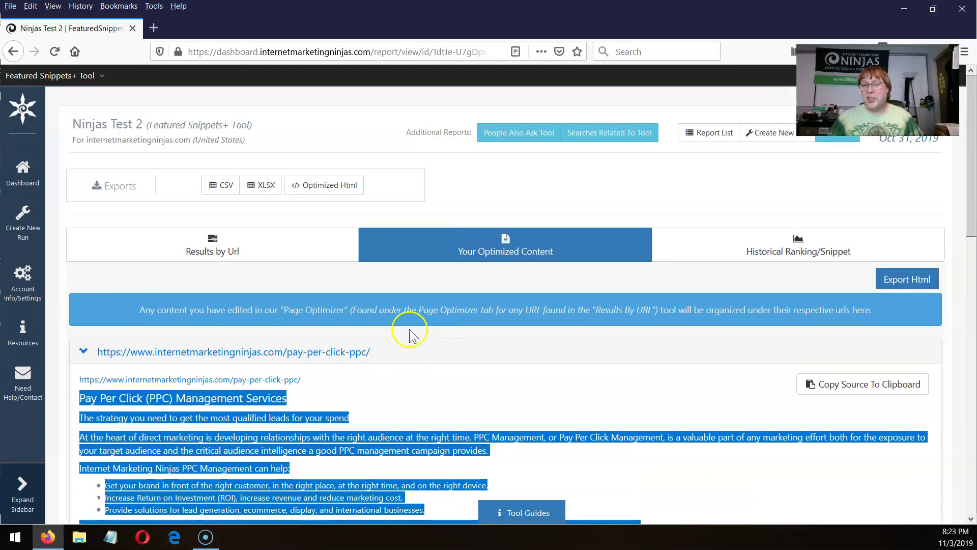
{"action": "scroll", "coordinate": [381, 384], "scroll_direction": "down", "scroll_amount": 3}
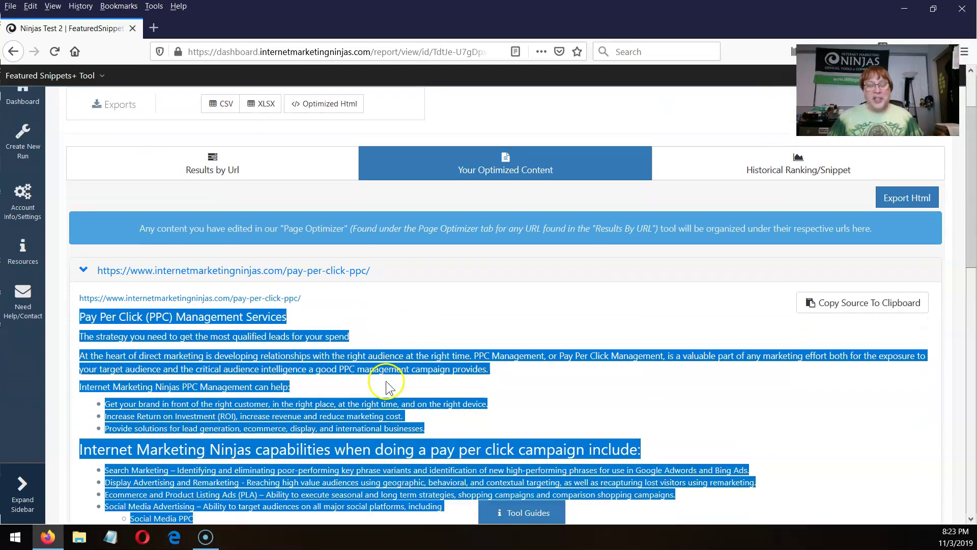
{"action": "scroll", "coordinate": [505, 191], "scroll_direction": "up", "scroll_amount": 3}
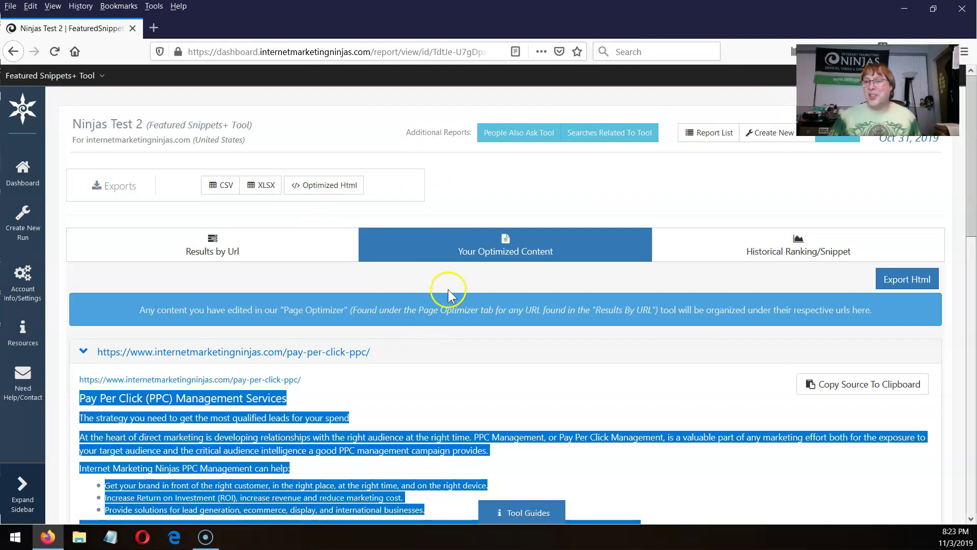
{"action": "left_click", "coordinate": [210, 249]}
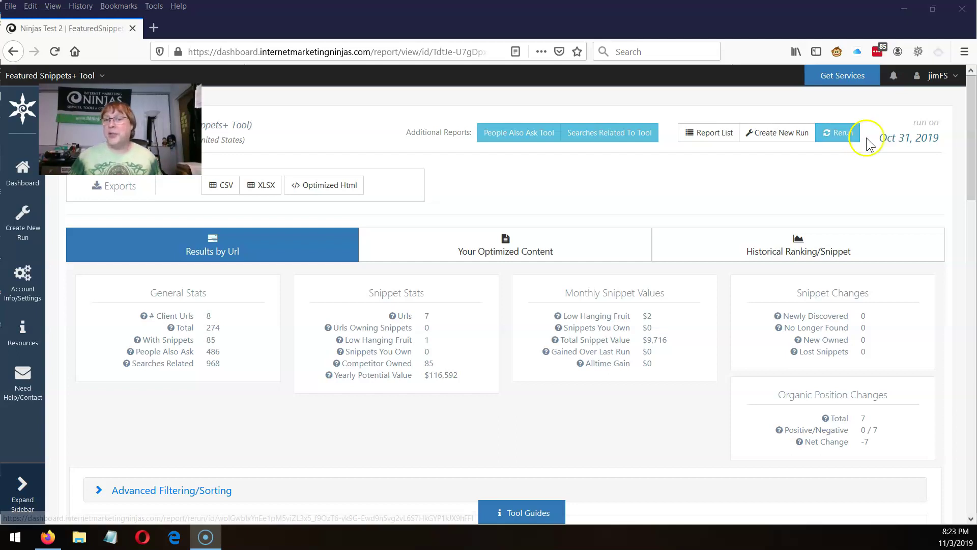
- Show the Historical Ranking/Snippet view and review the snippet owner and SERP rank changes across three runs
{"action": "left_click", "coordinate": [838, 145]}
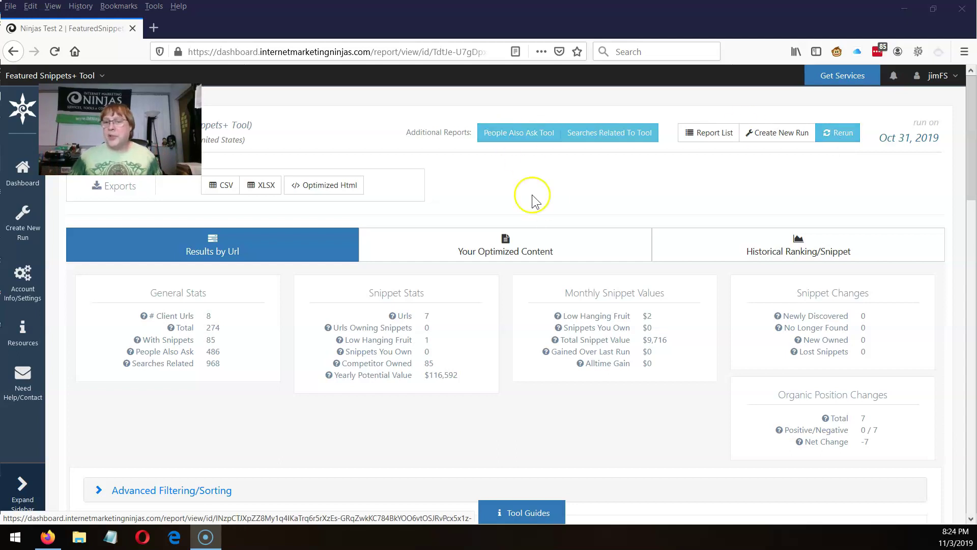
{"action": "left_click", "coordinate": [818, 252]}
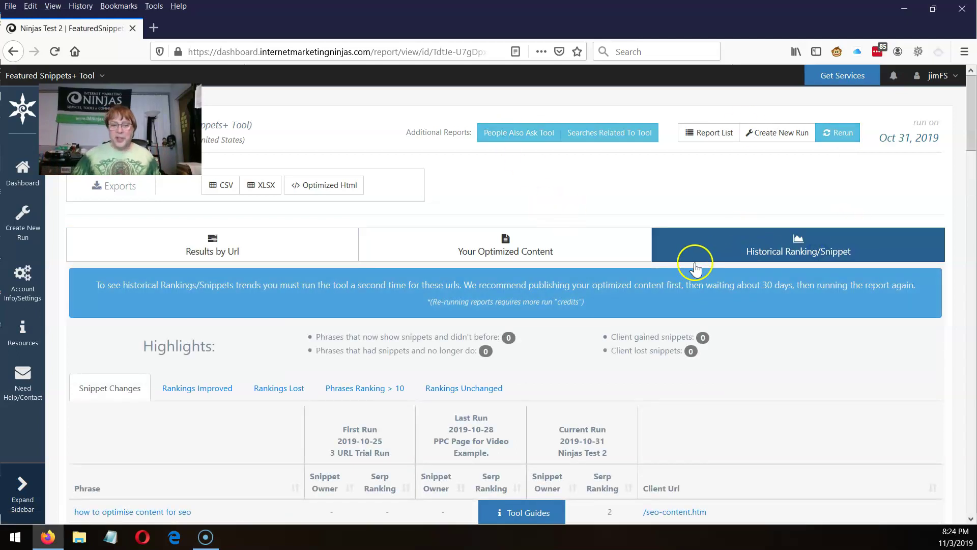
{"action": "scroll", "coordinate": [697, 267], "scroll_direction": "down", "scroll_amount": 4}
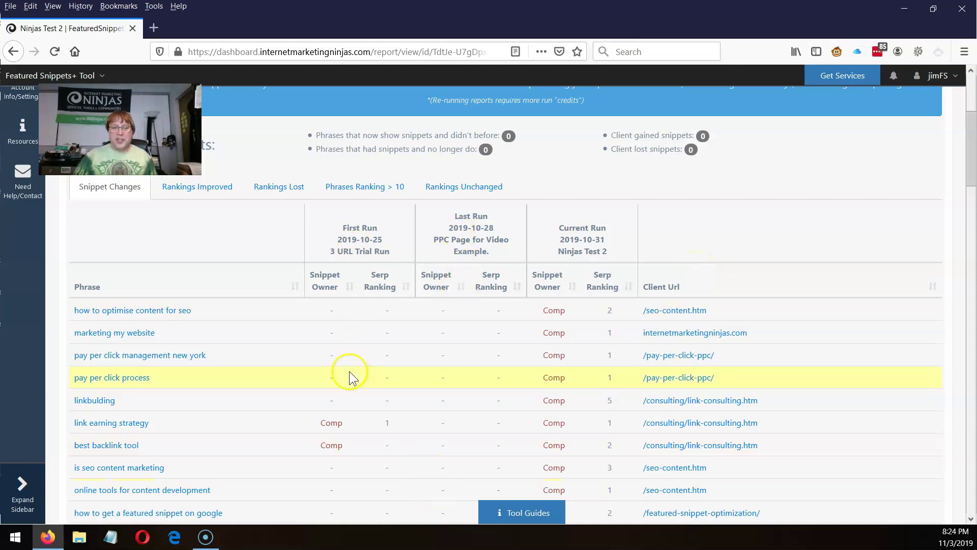
{"action": "scroll", "coordinate": [552, 356], "scroll_direction": "up", "scroll_amount": 2}
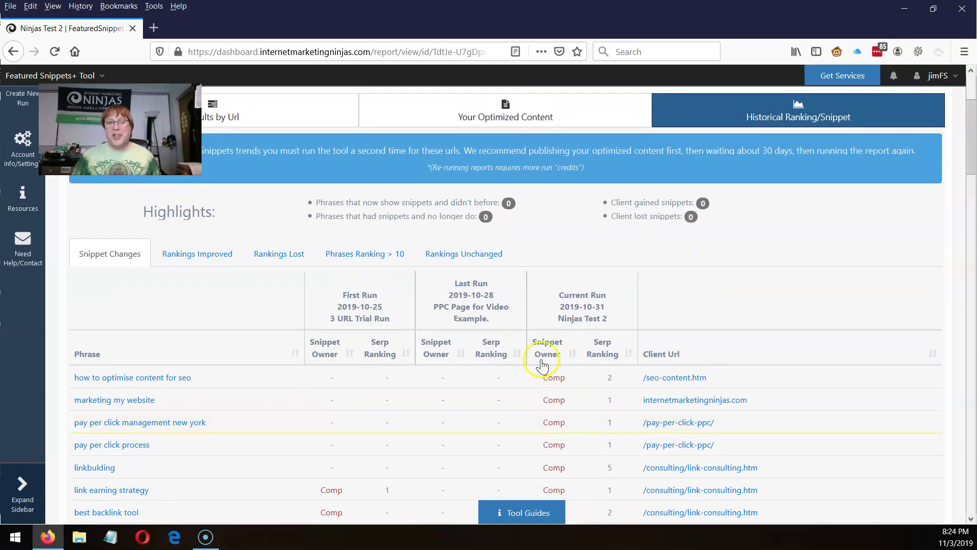
{"action": "scroll", "coordinate": [542, 362], "scroll_direction": "up", "scroll_amount": 2}
{"action": "scroll", "coordinate": [542, 361], "scroll_direction": "up", "scroll_amount": 2}
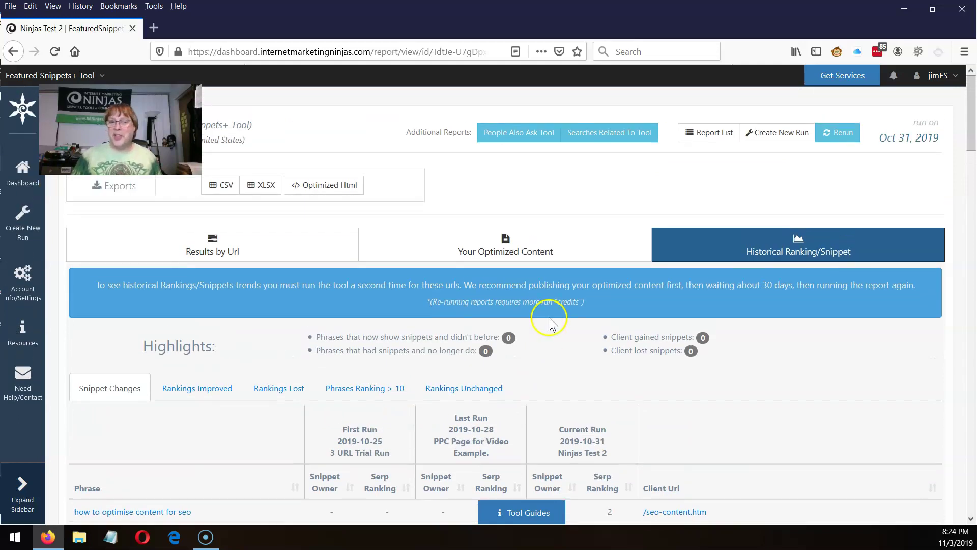
{"action": "scroll", "coordinate": [545, 342], "scroll_direction": "down", "scroll_amount": 3}
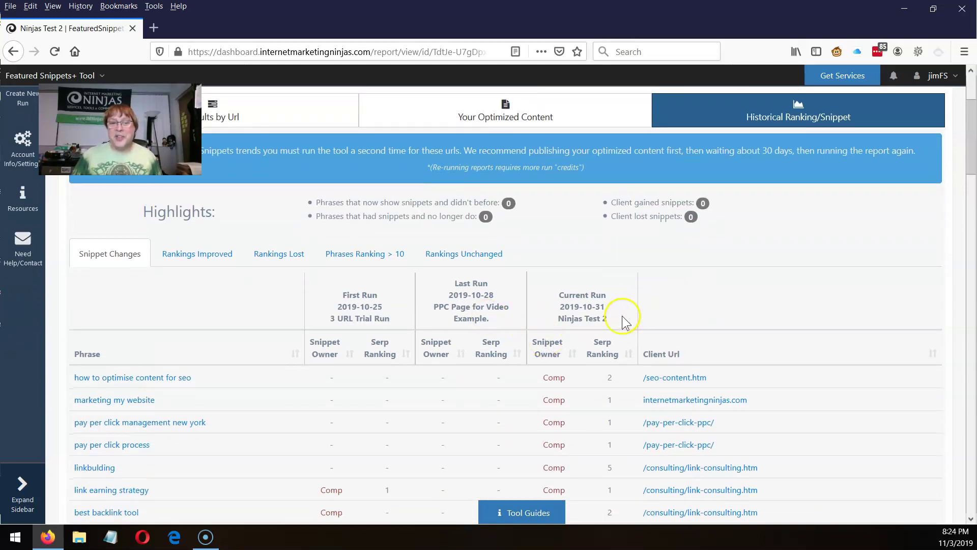
{"action": "scroll", "coordinate": [737, 308], "scroll_direction": "up", "scroll_amount": 3}
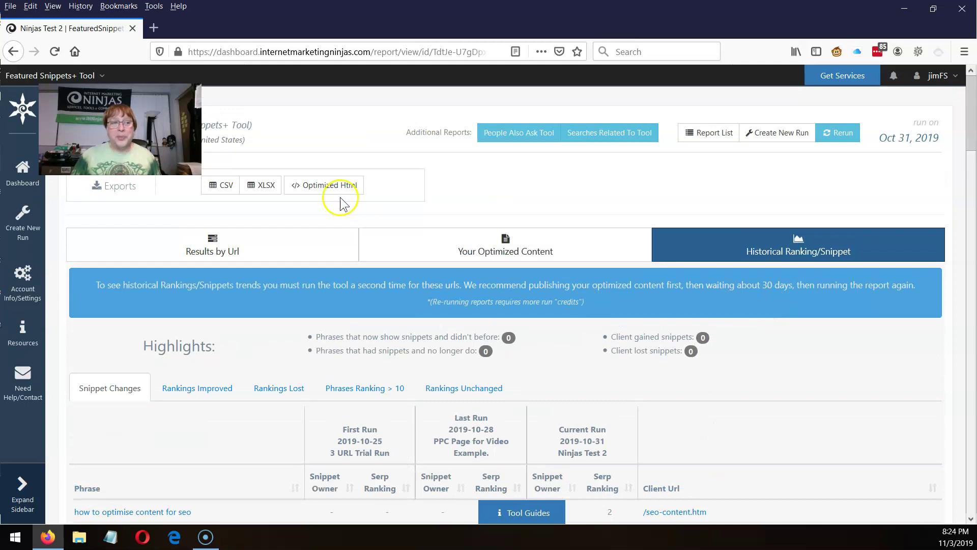
{"action": "left_click_drag", "start_coordinate": [46, 136], "coordinate": [504, 217]}
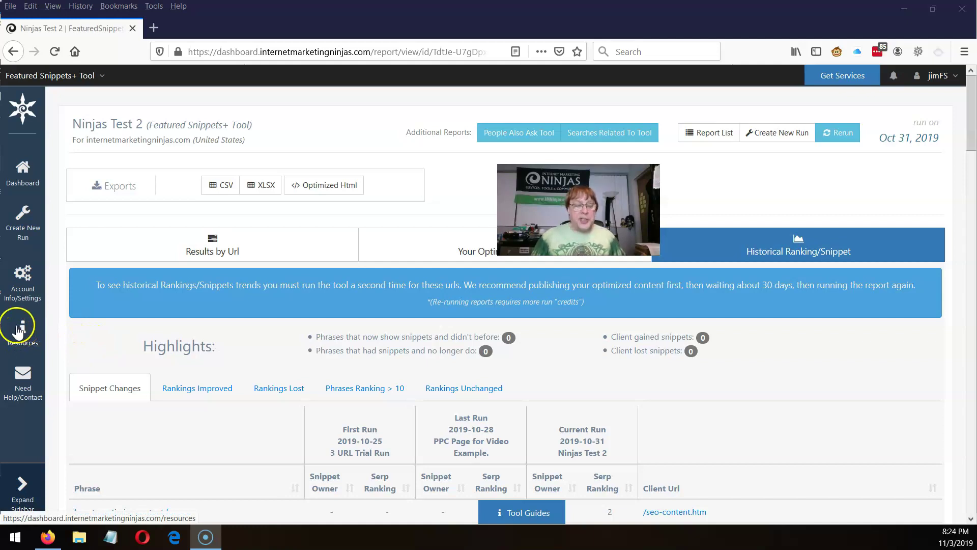
- Visit Resources, then go back to the Ninjas Test 2 report's Results by Url summary
{"action": "left_click", "coordinate": [21, 335]}
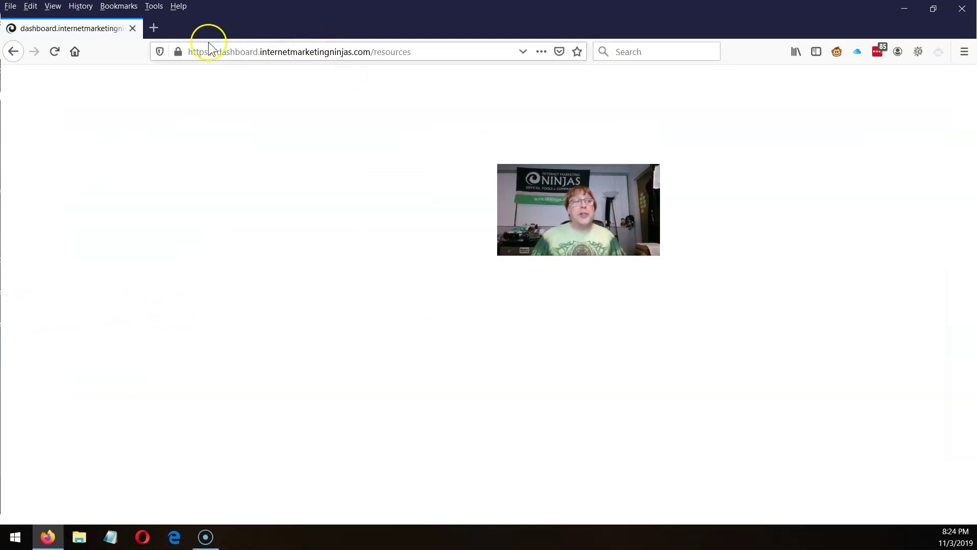
{"action": "left_click", "coordinate": [12, 51]}
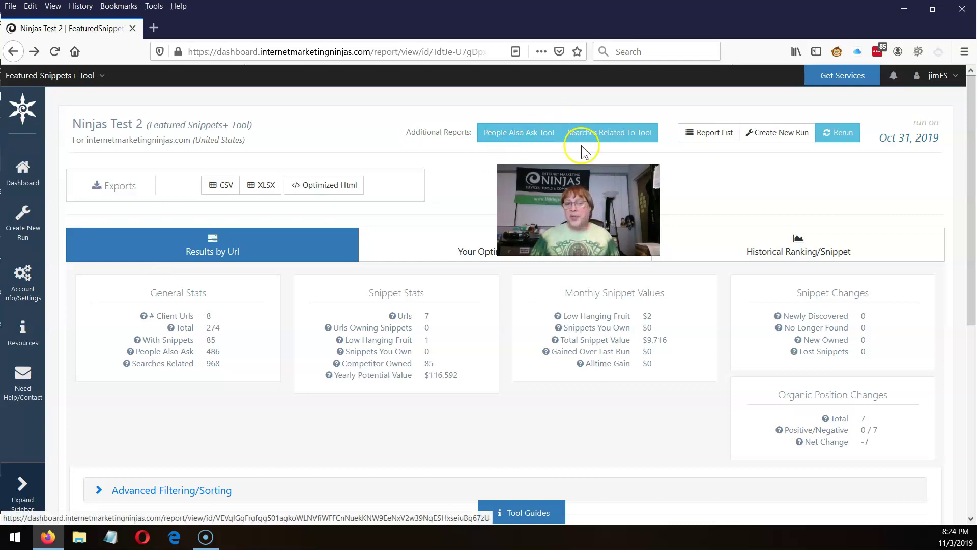
{"action": "key", "text": "alt+Tab"}
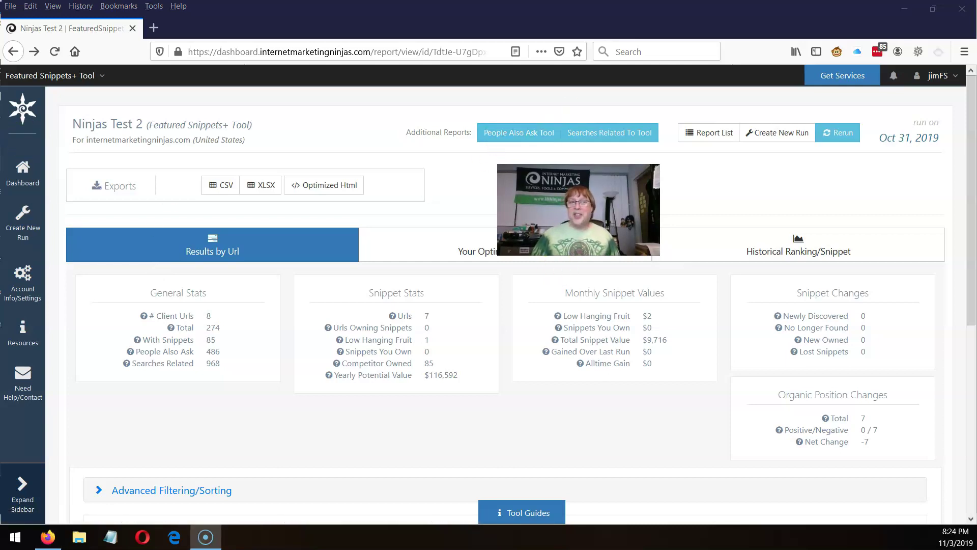